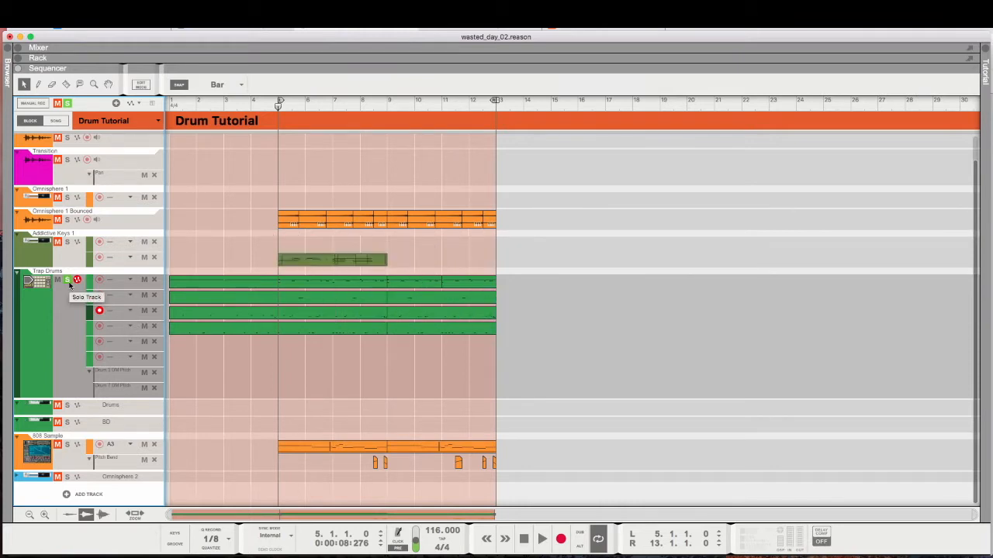
Step: Turn off solo on the Trap Drums track and play the full beat from bar 5
click(68, 283)
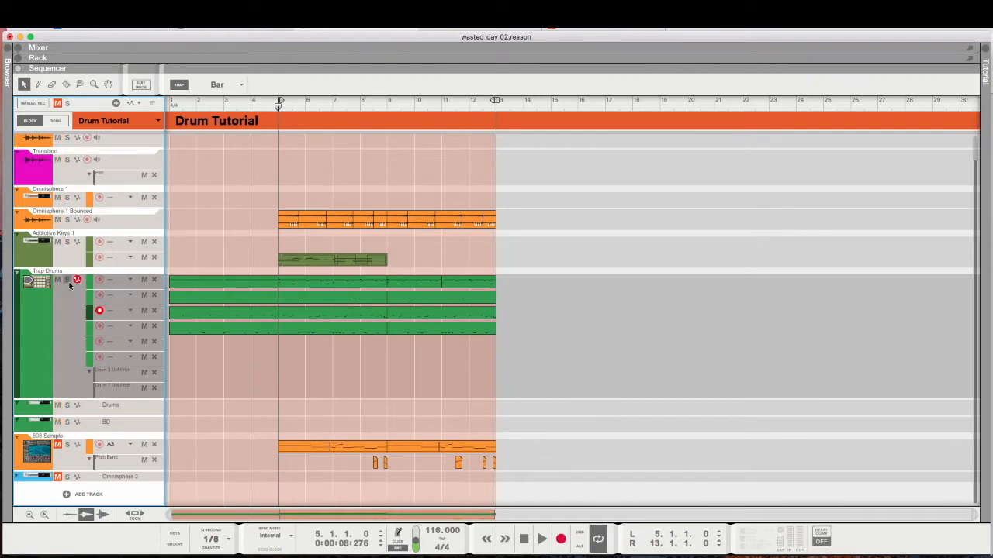
key(space)
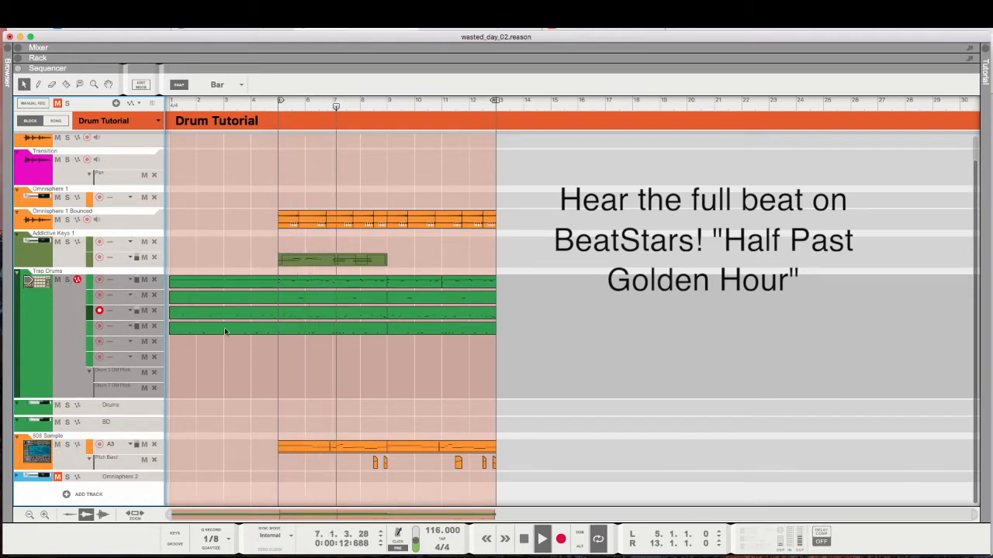
click(58, 280)
click(58, 280)
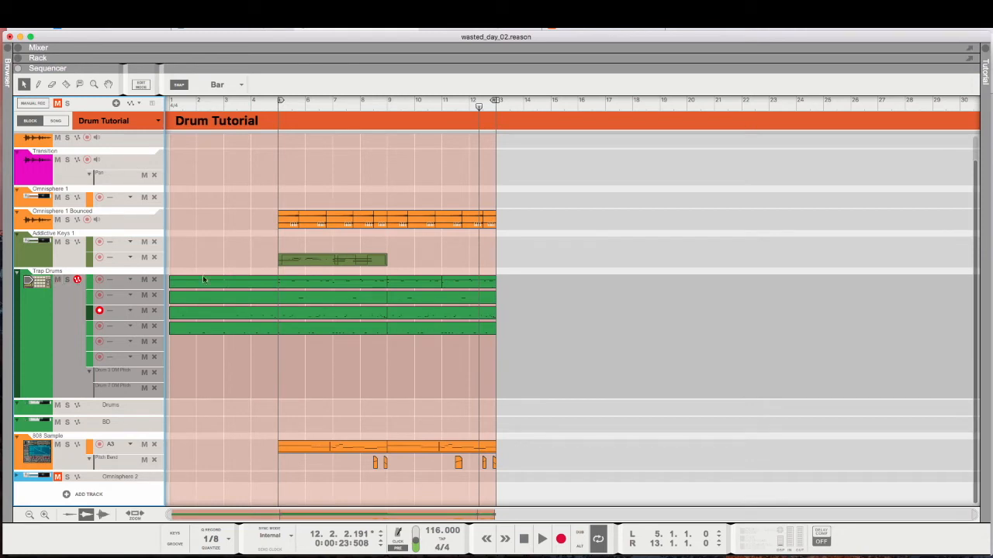
Step: Mute the Trap Drums and 808 Sample tracks and play the loop to hear the melody without them
click(58, 280)
click(58, 445)
key(space)
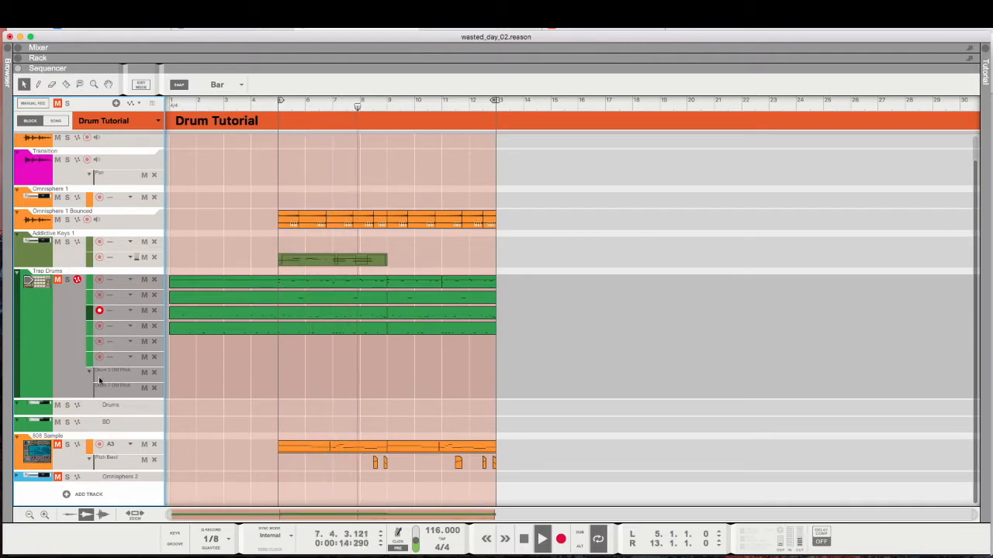
key(space)
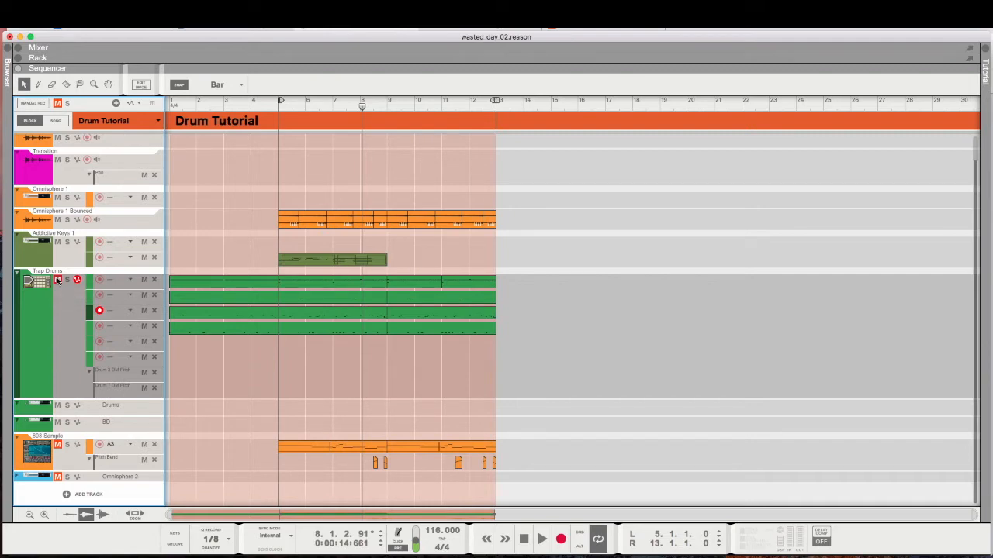
Step: Unmute and solo the Trap Drums track, and play the loop to hear only the drums
click(57, 280)
click(66, 280)
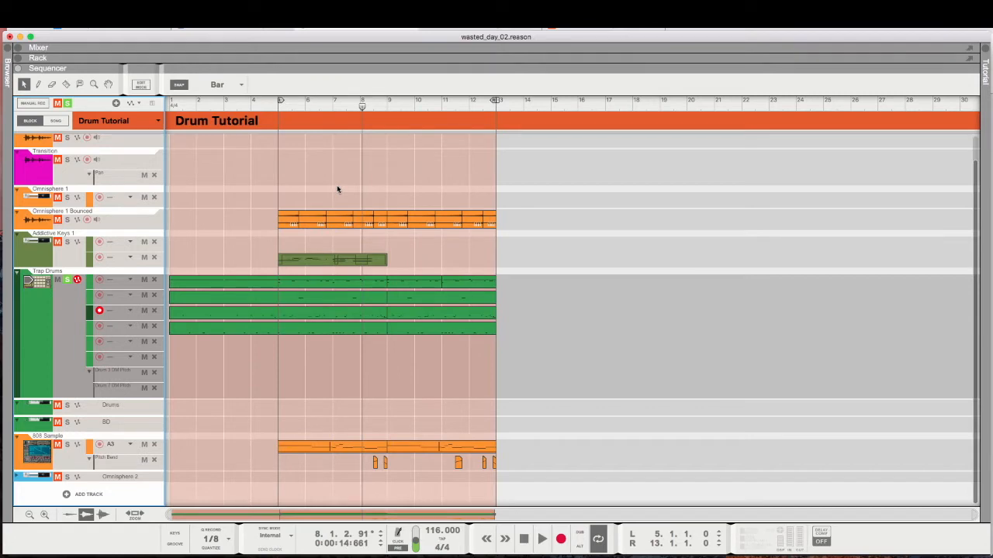
key(space)
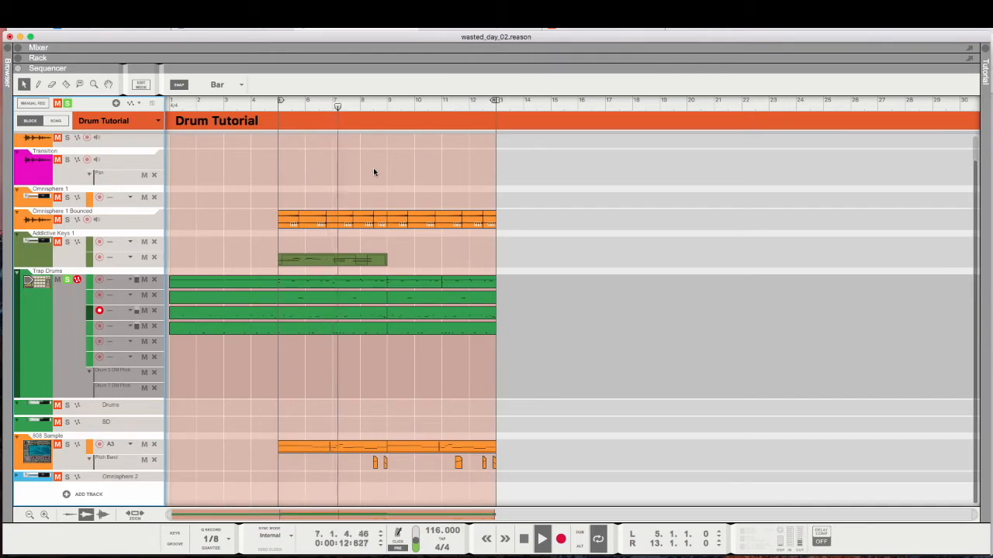
key(space)
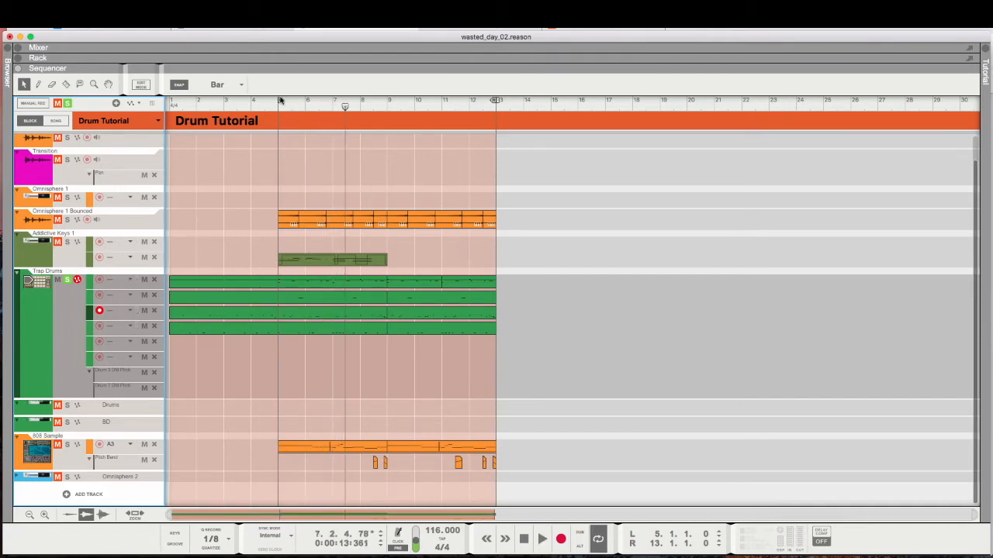
Step: Set the loop to run from bar 1 to bar 5 and move the playhead to bar 1
drag(280, 100, 172, 100)
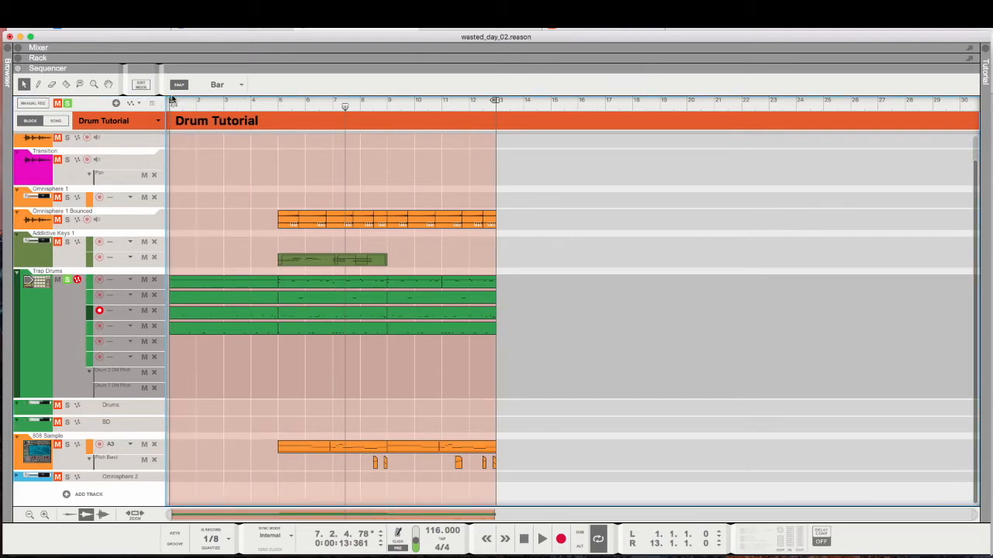
drag(494, 100, 280, 90)
drag(345, 109, 174, 104)
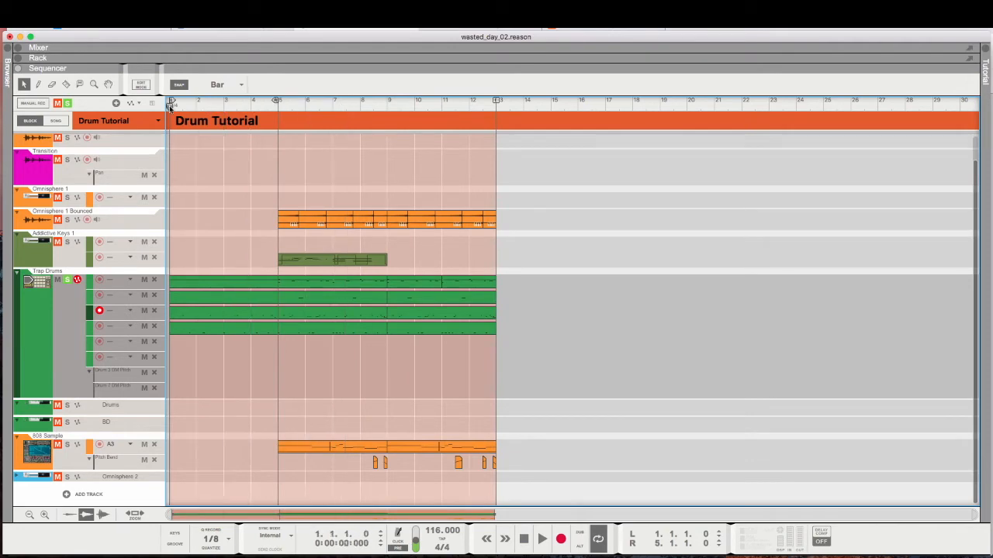
Step: Open the first kick clip of Trap Drums for note editing and play the loop over bars 1 to 5
click(175, 331)
double_click(175, 330)
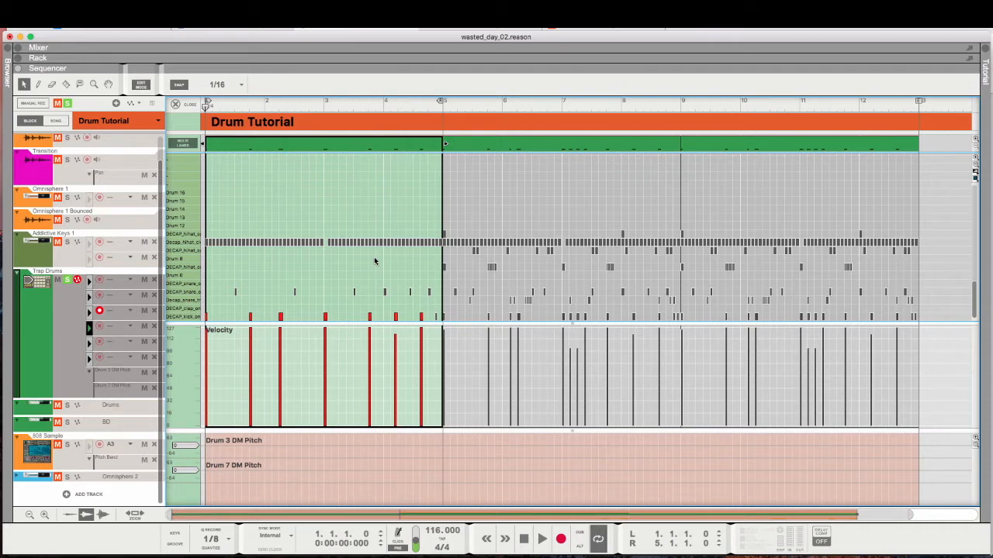
key(space)
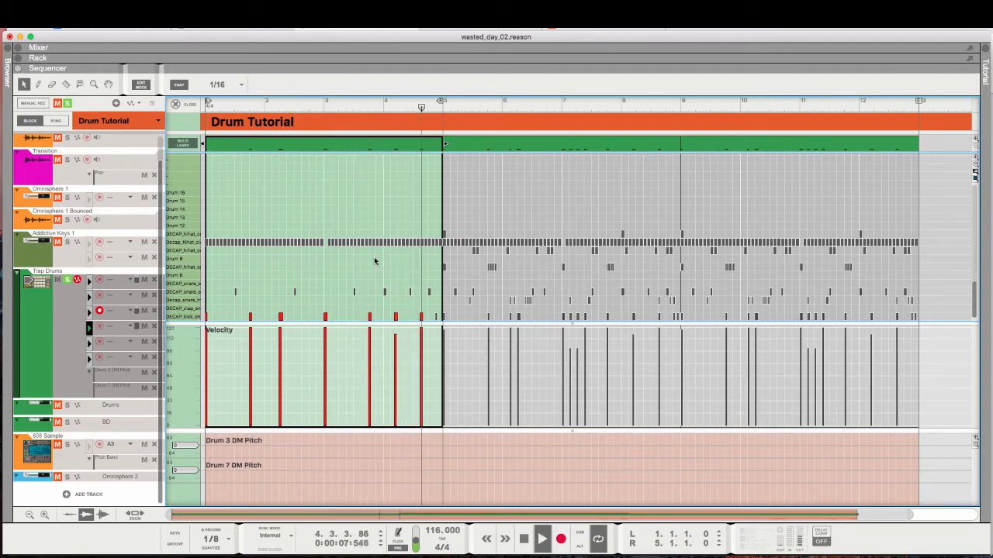
key(space)
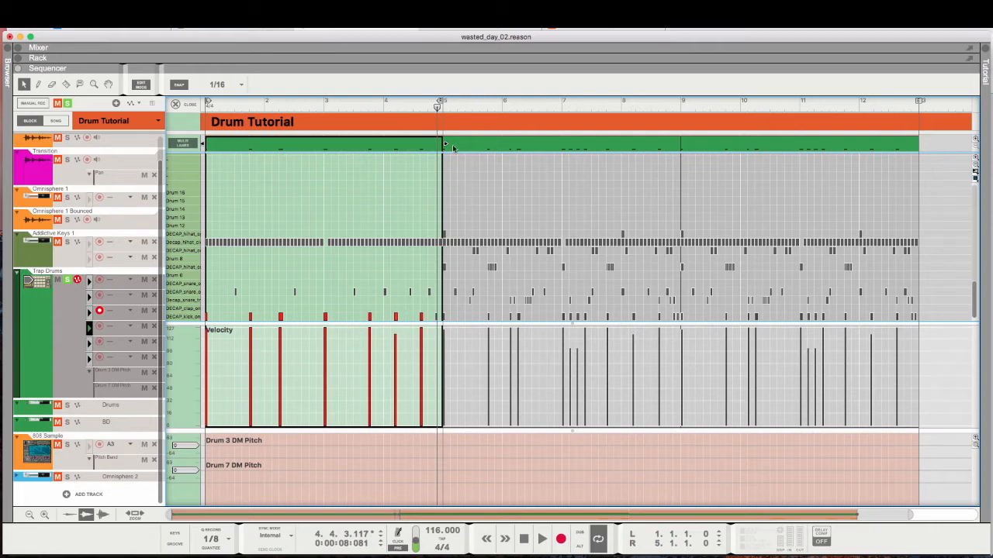
Step: Move the loop to run from bar 5 to bar 9 and select the kick note at 5.1.1
drag(439, 102, 680, 104)
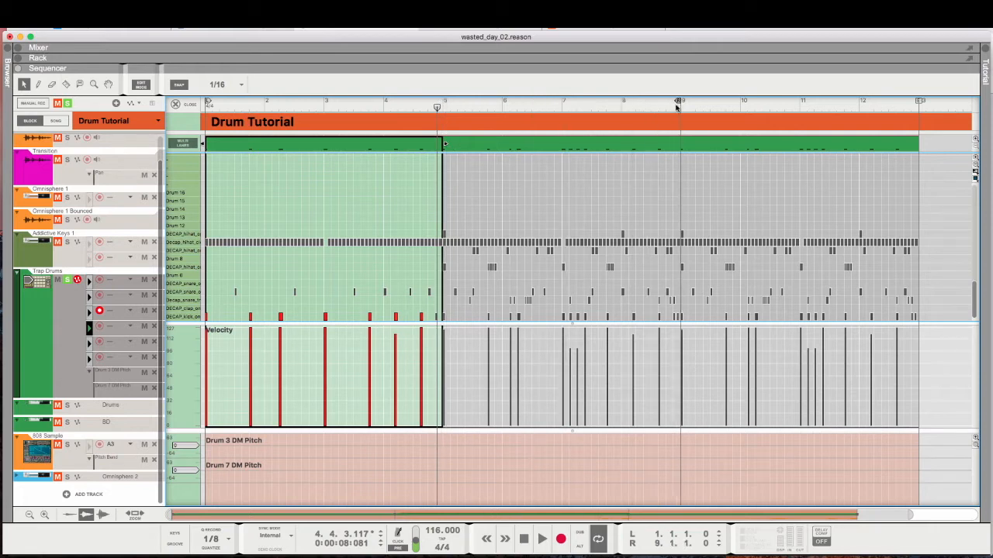
drag(207, 104, 443, 104)
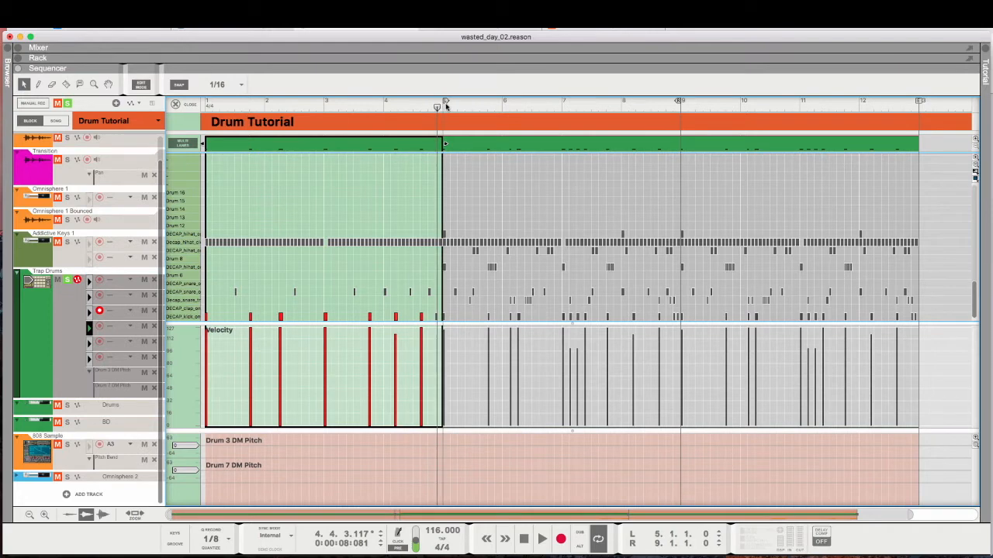
click(444, 317)
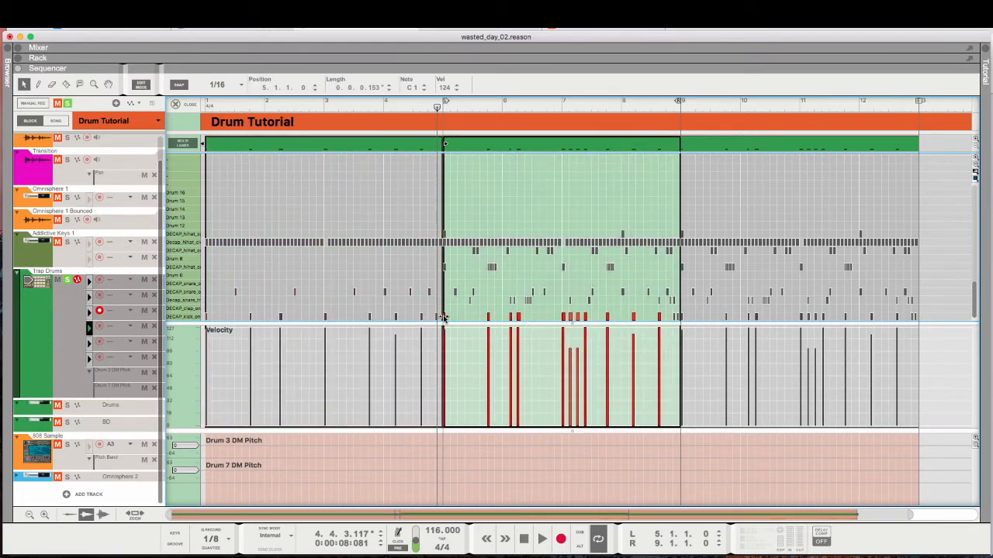
Step: Examine the kick pattern in bars 5 to 8, including the kick at 5.4.1, and compare it with the first four bars
key(h)
key(h)
key(h)
key(h)
key(h)
key(h)
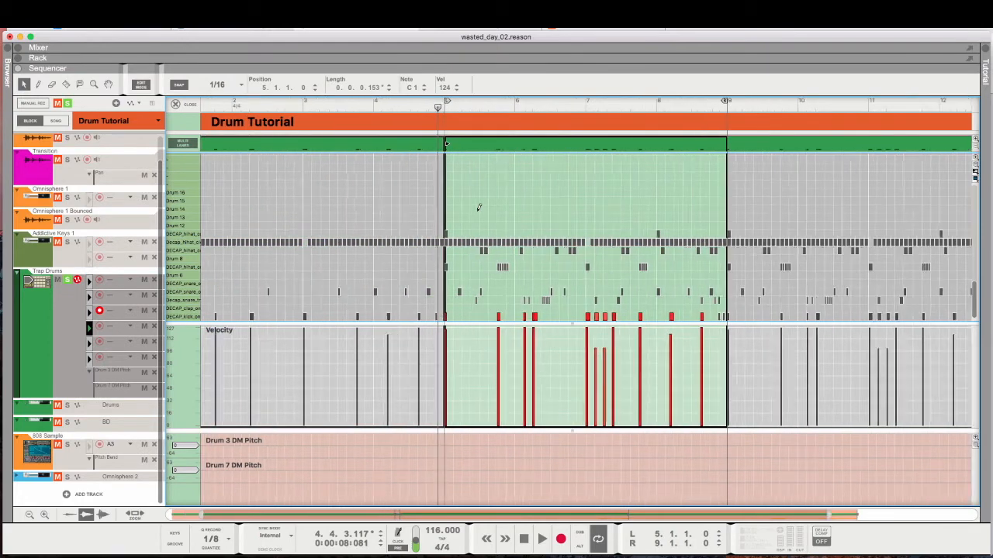
scroll(478, 214, right, 3)
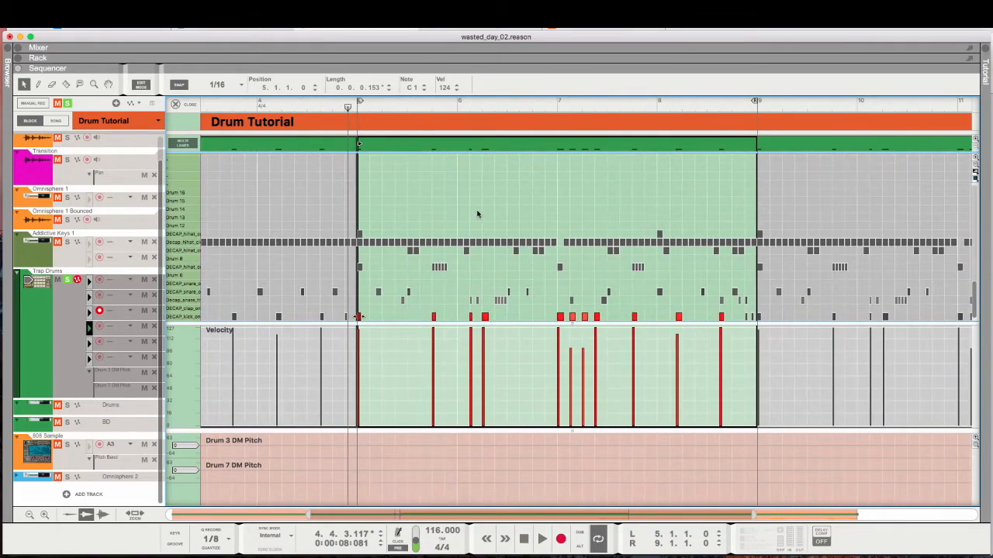
click(434, 318)
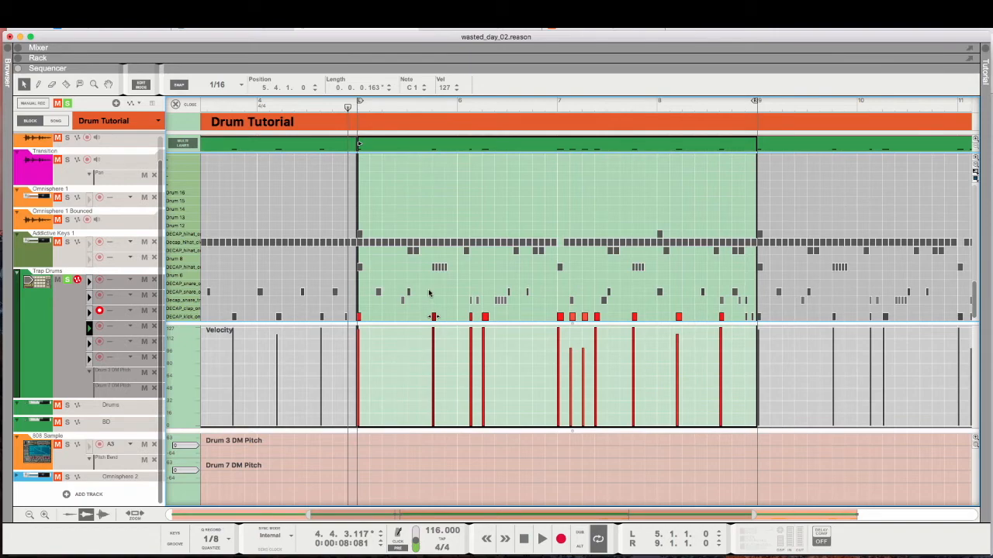
scroll(429, 293, left, 5)
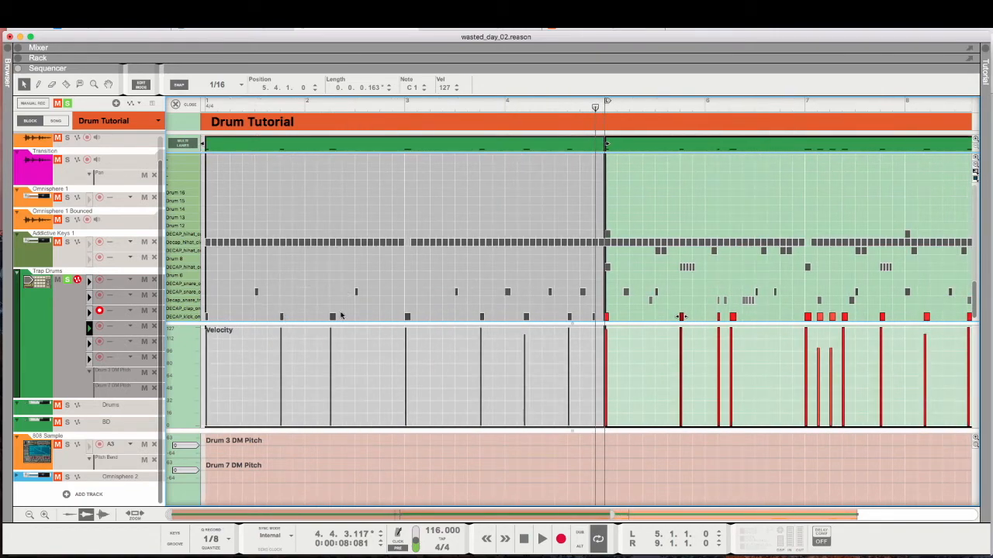
scroll(465, 284, right, 4)
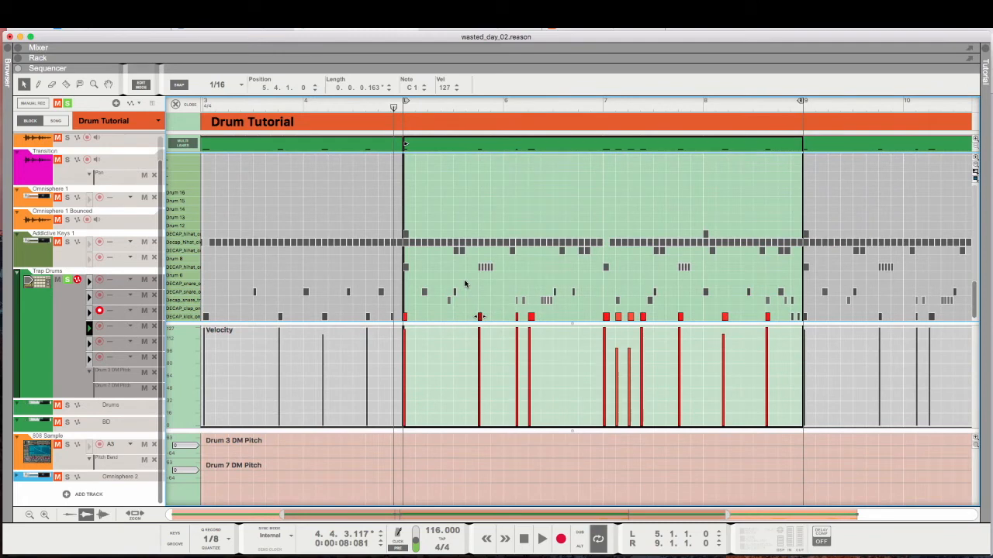
Step: Select the F#1 hi-hat roll note at 5.4.1 and play the loop to hear the roll together with the kick
click(480, 270)
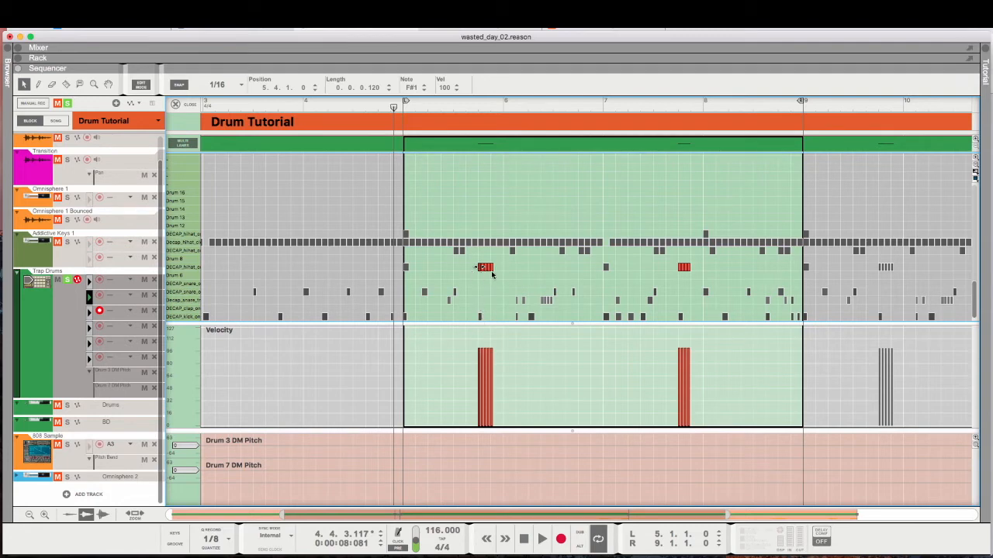
key(space)
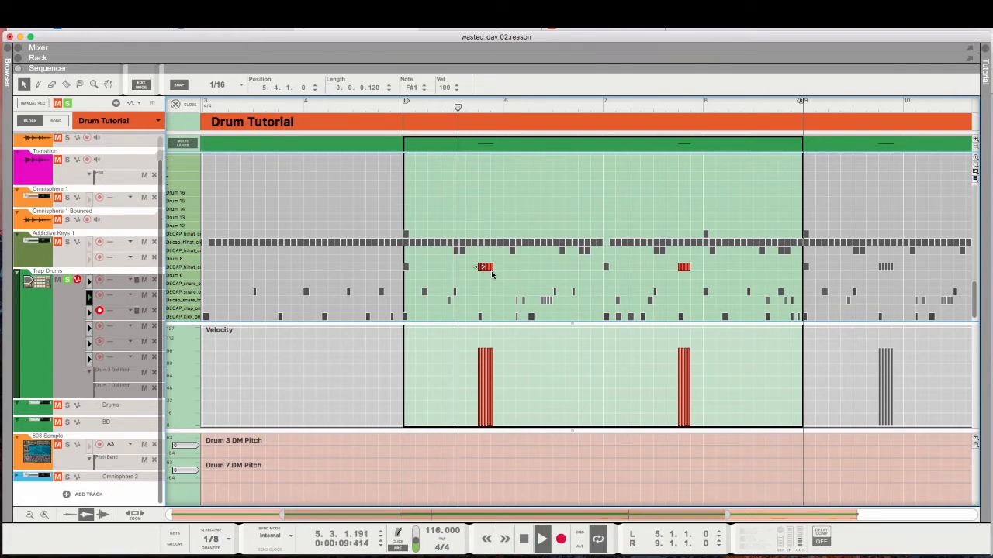
key(space)
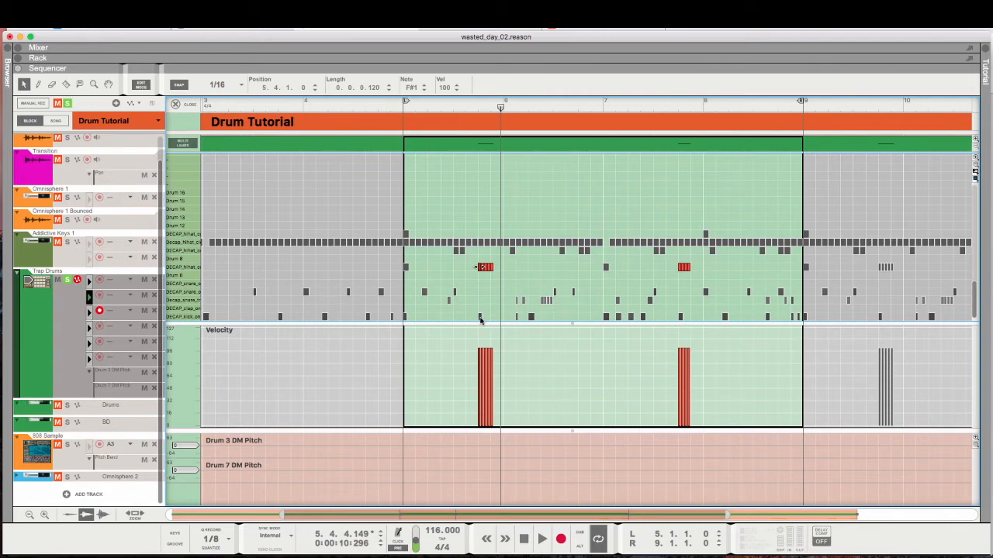
scroll(450, 321, right, 3)
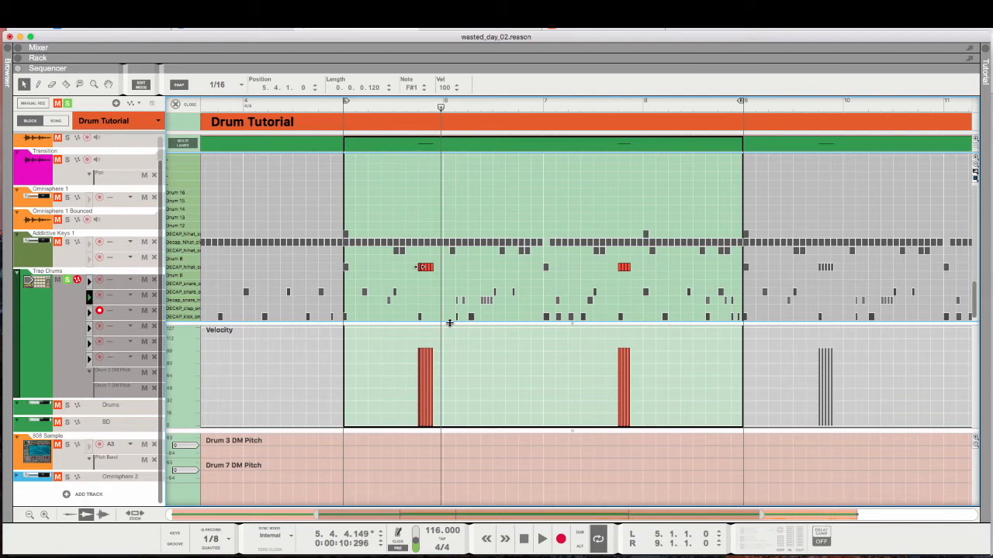
scroll(419, 299, right, 2)
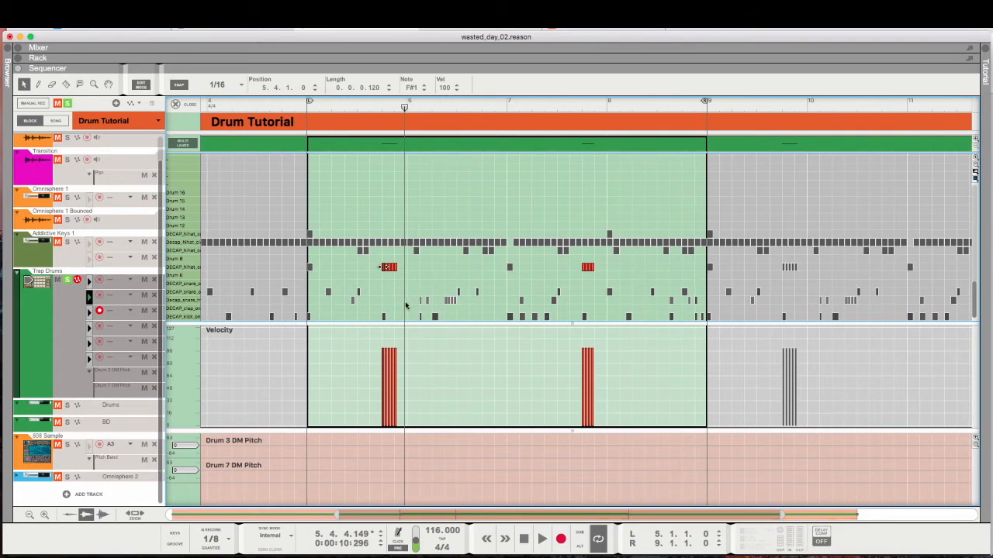
Step: Select the snare note at 5.3.1 and compare the snare pattern in this section with the preceding bars
click(395, 288)
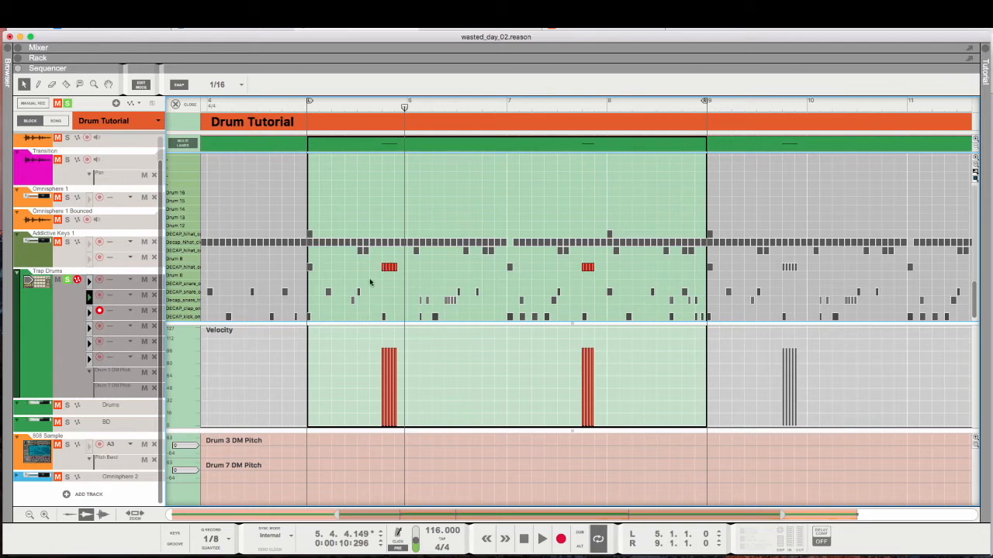
click(358, 293)
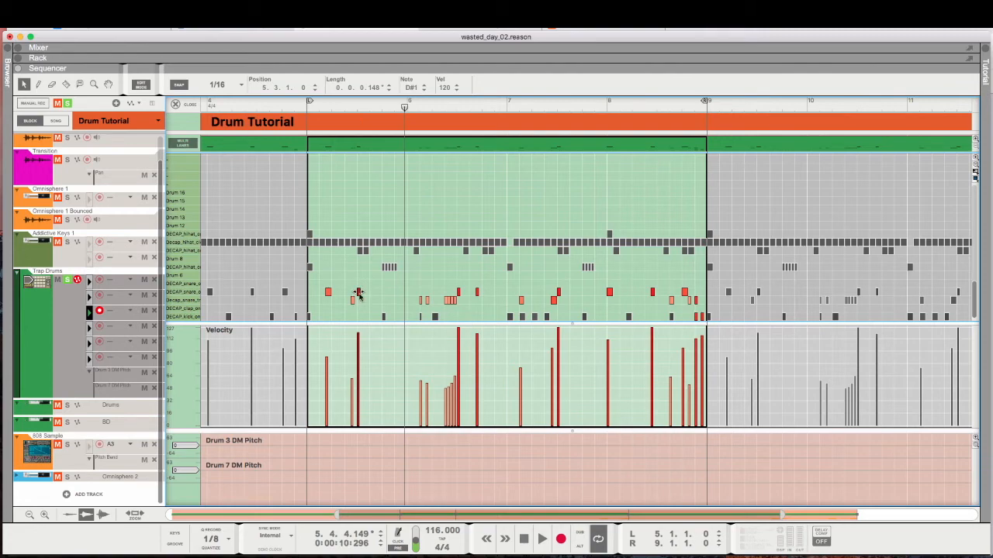
scroll(358, 295, left, 5)
scroll(331, 293, right, 5)
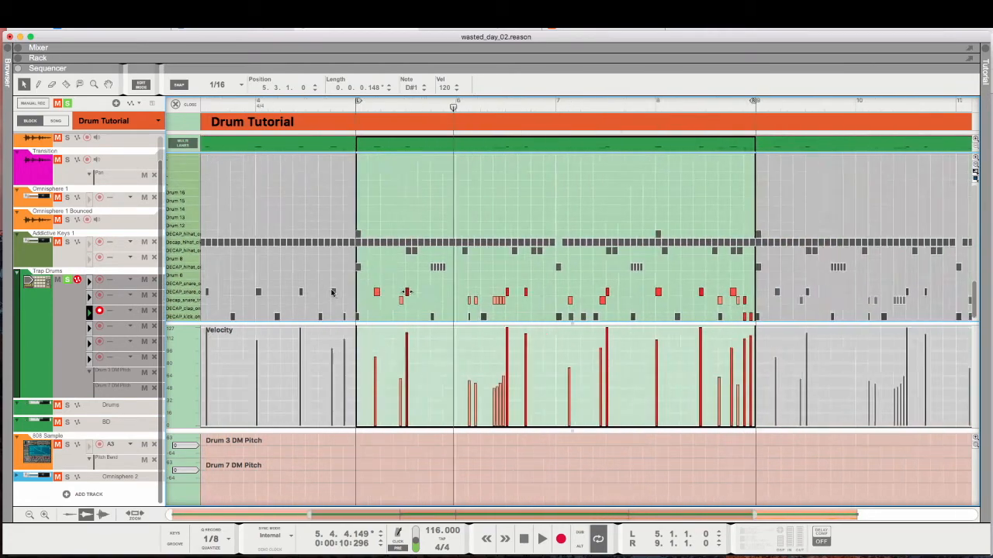
Step: Select the G#1 hi-hat notes at 5.3.1 and 5.3.2 and play the loop's start twice to hear them against the snare
click(407, 250)
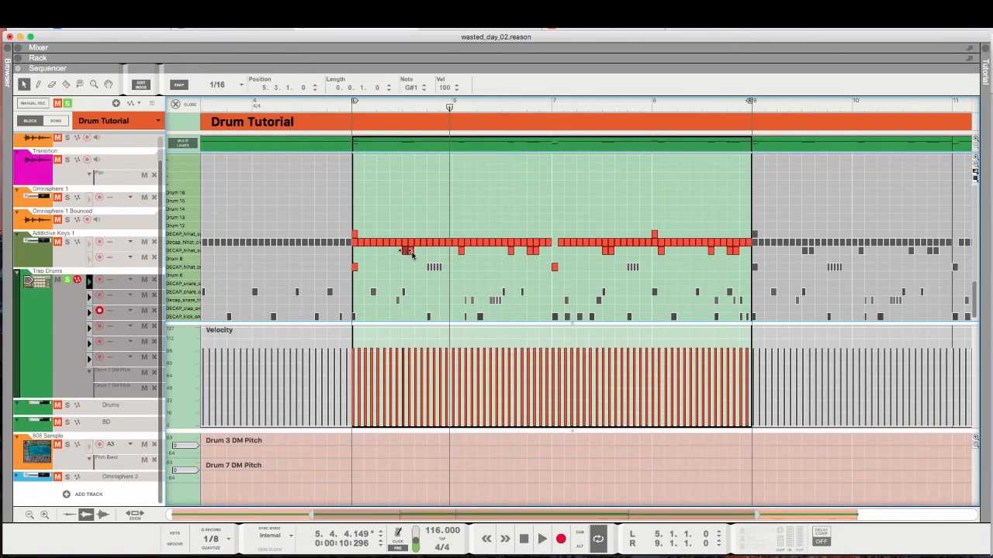
click(404, 252)
click(412, 254)
scroll(412, 255, right, 2)
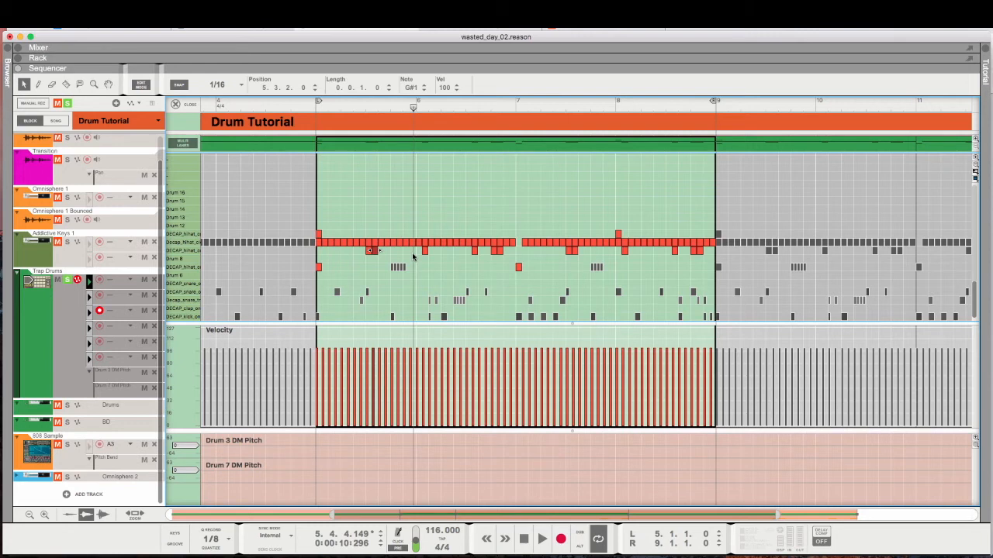
key(space)
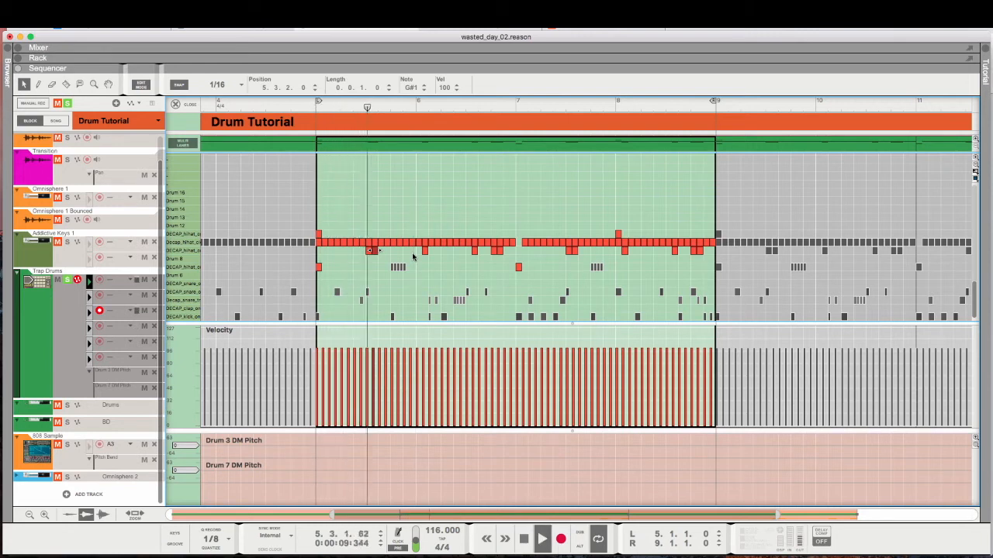
key(space)
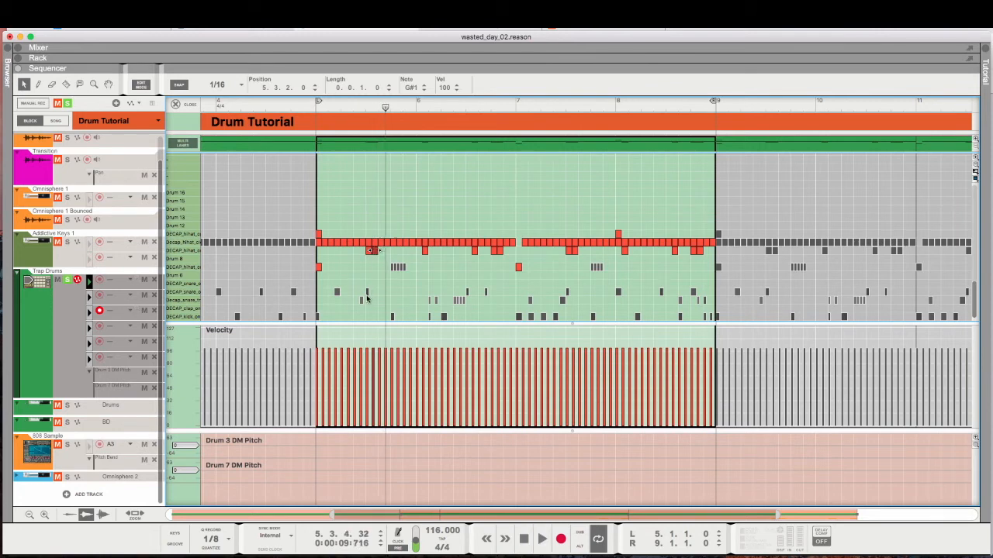
key(space)
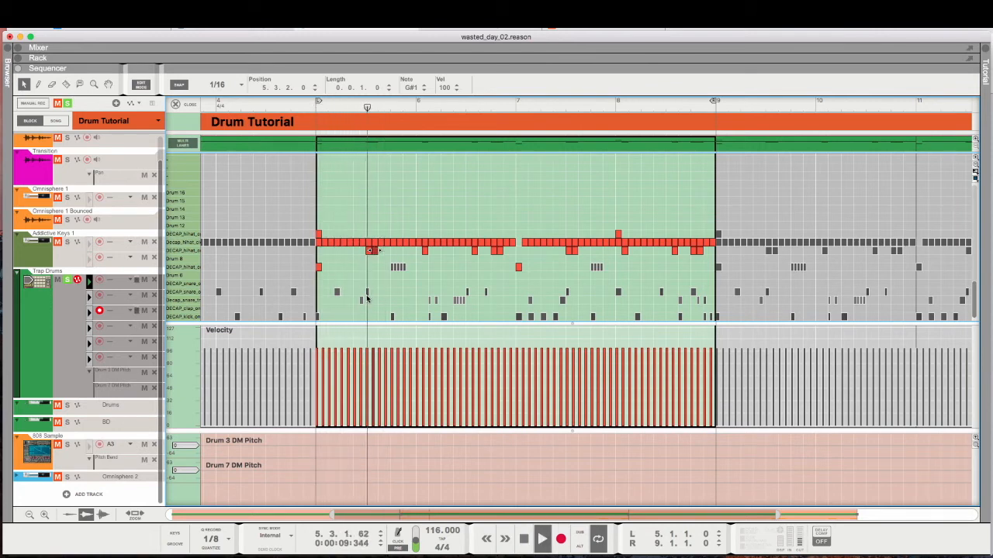
key(space)
scroll(367, 299, right, 2)
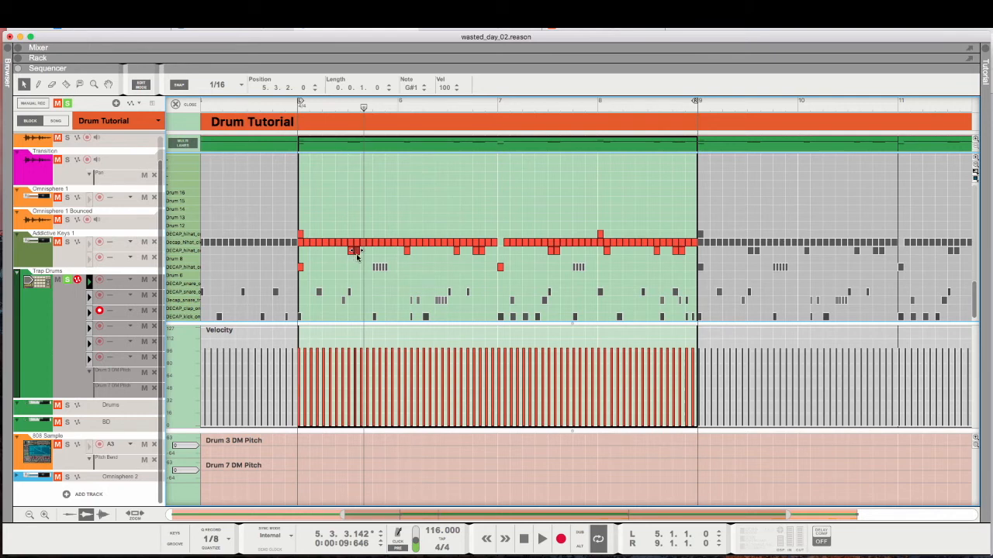
Step: Select the D#1 snare note at 1.3.1 and examine the simple snare pattern in bars 1 to 4
scroll(357, 256, right, 2)
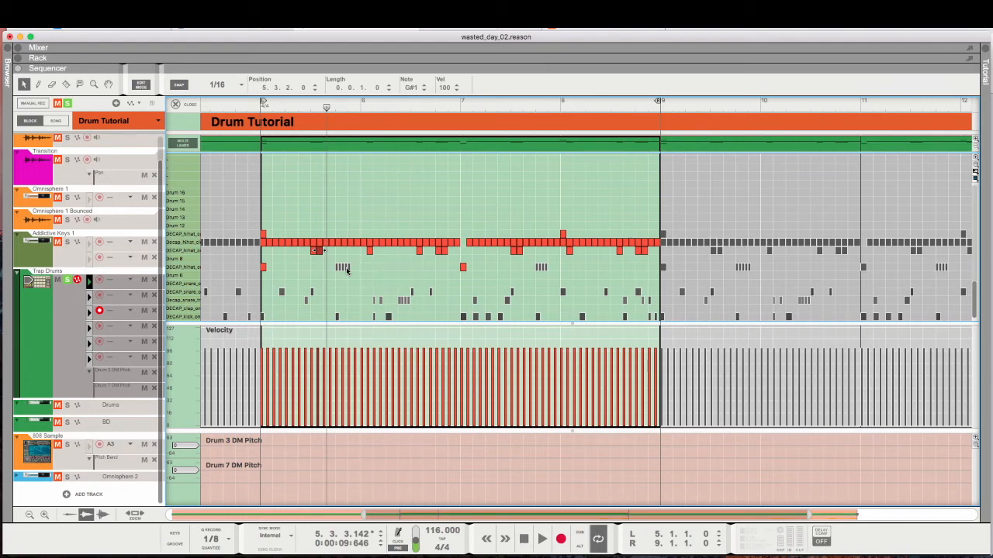
scroll(356, 258, left, 10)
click(256, 292)
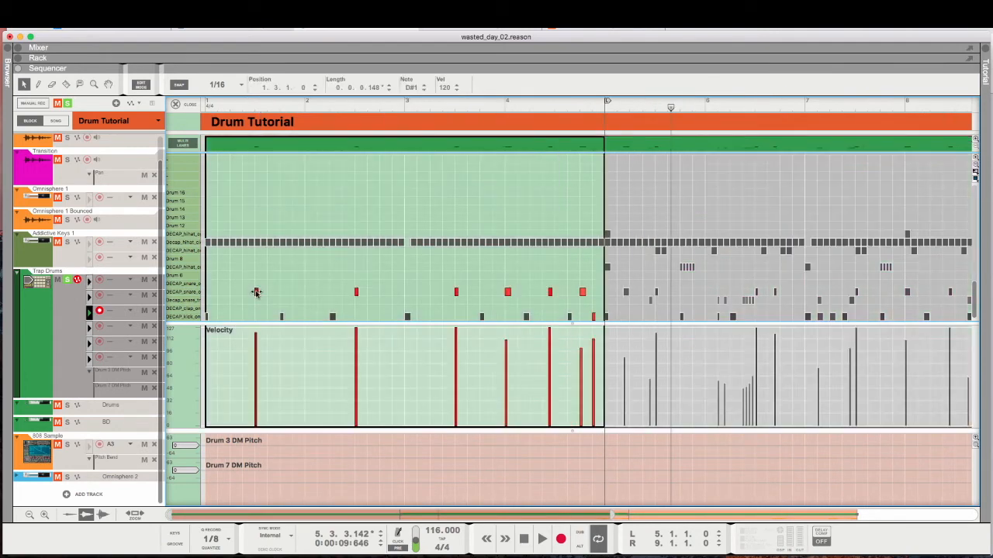
scroll(365, 309, right, 8)
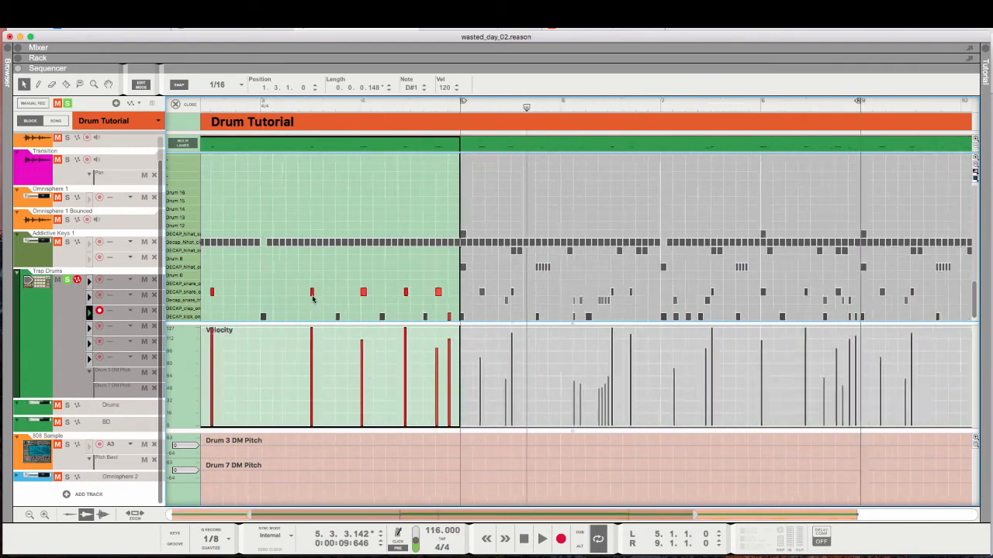
Step: Select all the D1 snare notes in bars 5 to 8 and play the loop's start to hear them
click(360, 301)
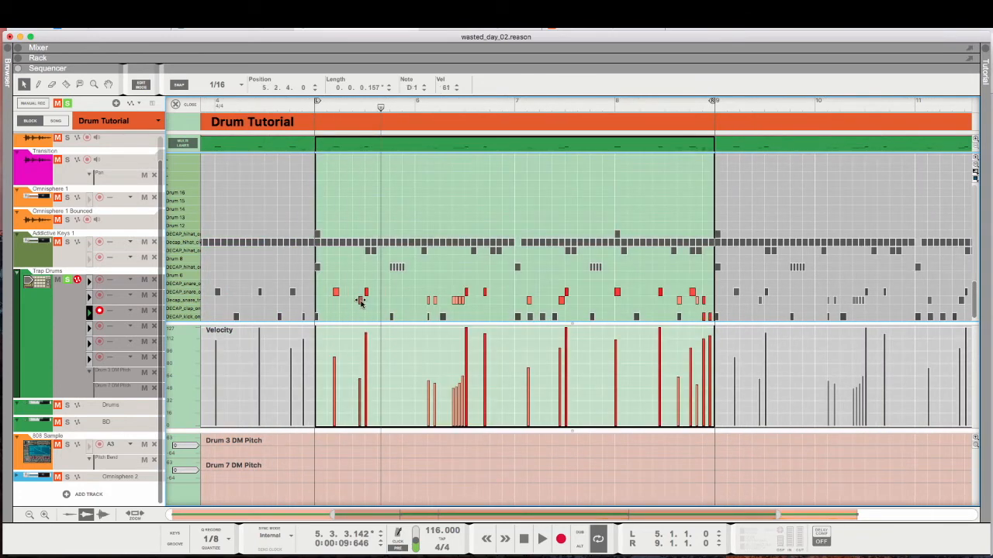
click(192, 300)
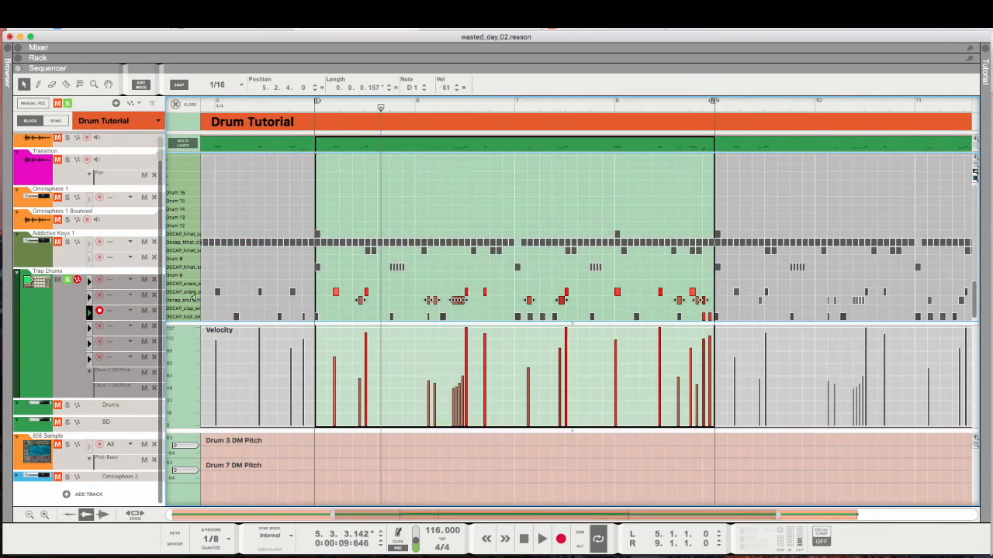
scroll(403, 314, right, 1)
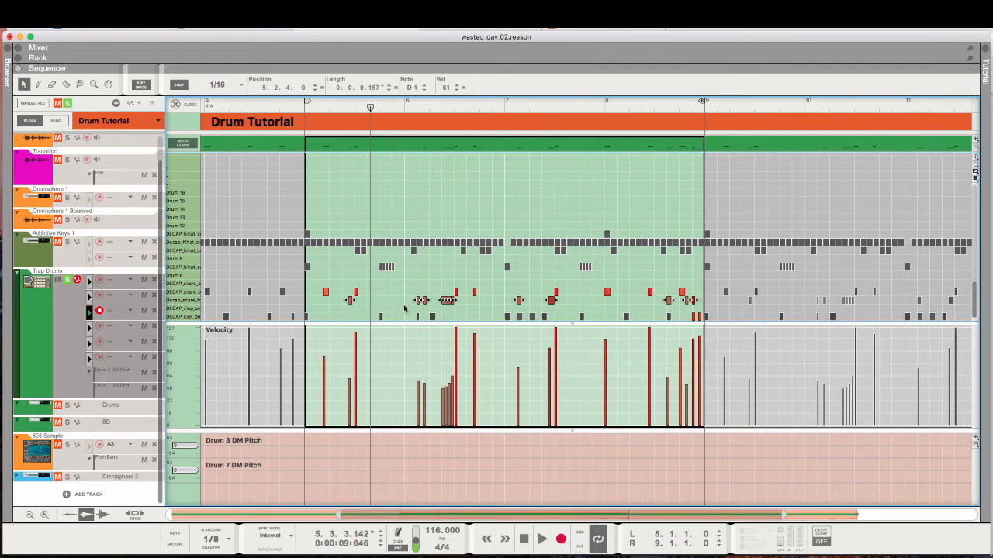
key(space)
key(KP_1)
key(space)
key(space)
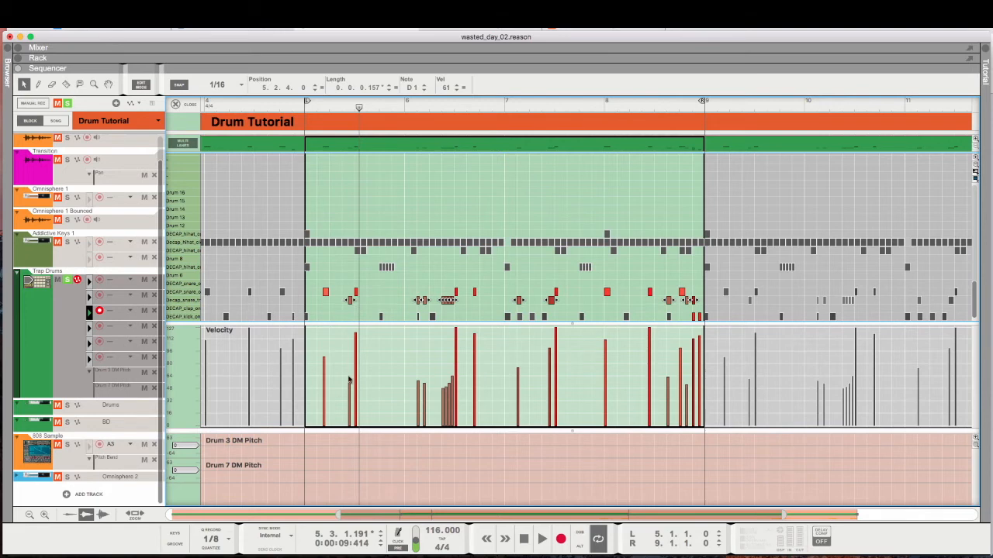
Step: Try velocity 124 on the D1 snare note at 5.2.4 while playing the loop's start, and undo the change
scroll(349, 380, right, 2)
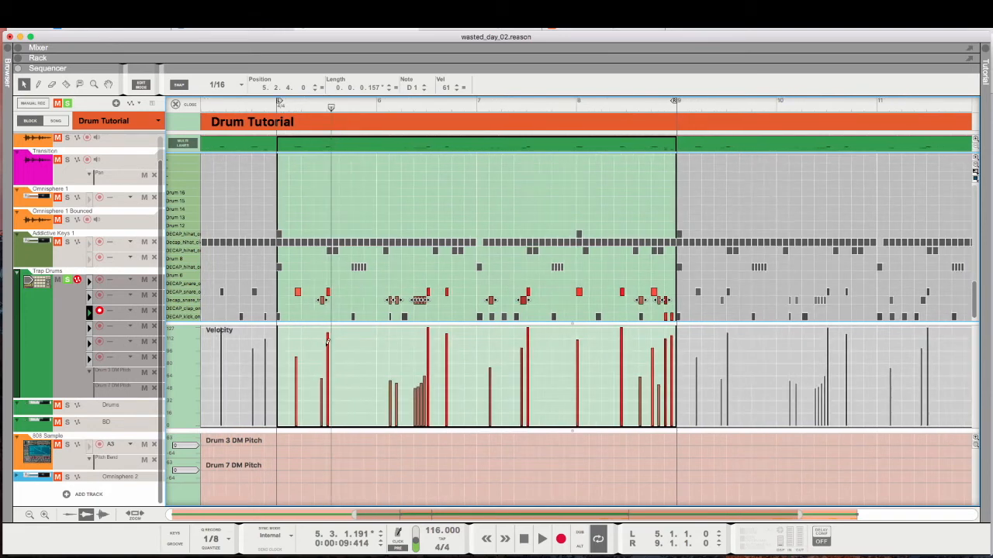
key(w)
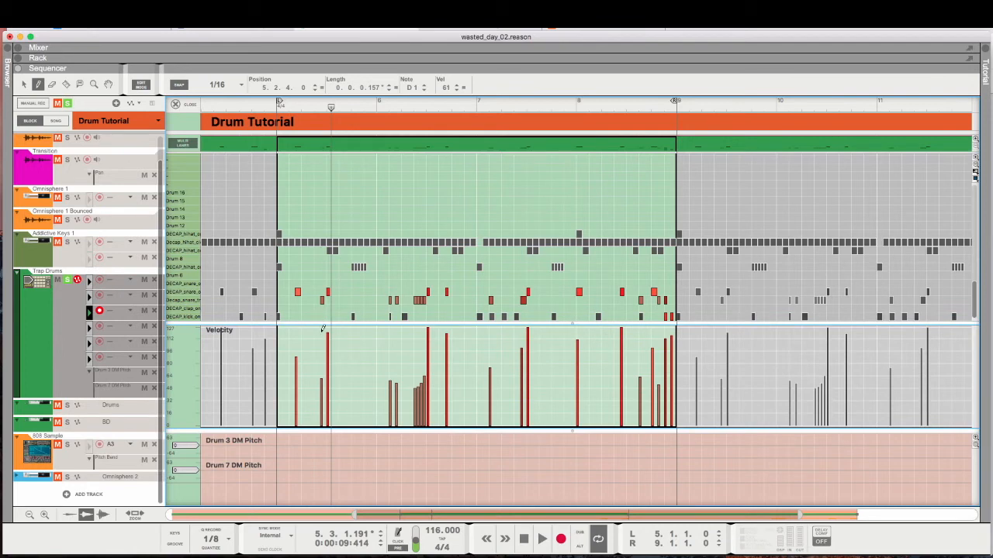
click(322, 327)
key(Return)
key(space)
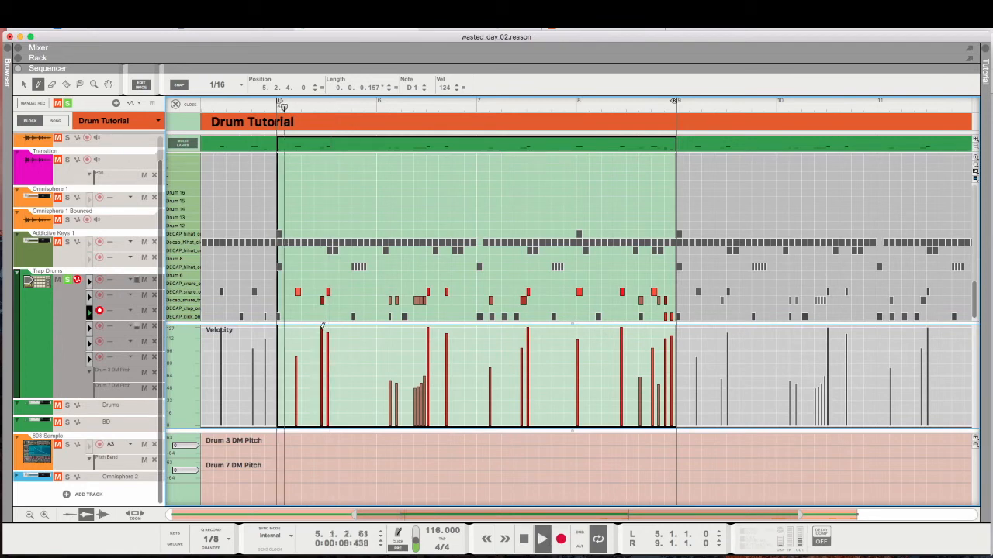
key(space)
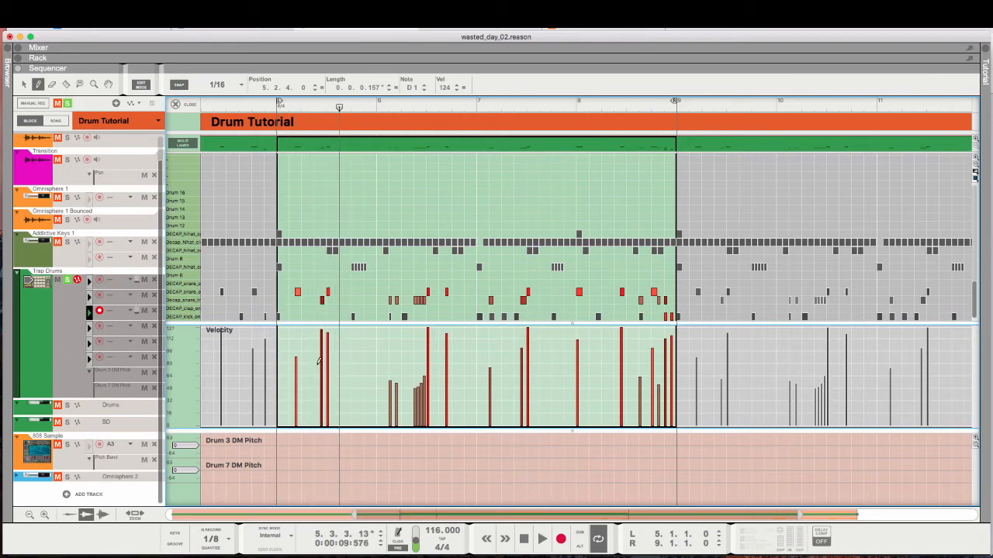
key(super+z)
key(q)
Step: Select the D#1 snare note at 5.3.1 and the D1 snare note at 5.2.4 in turn to compare them
click(328, 294)
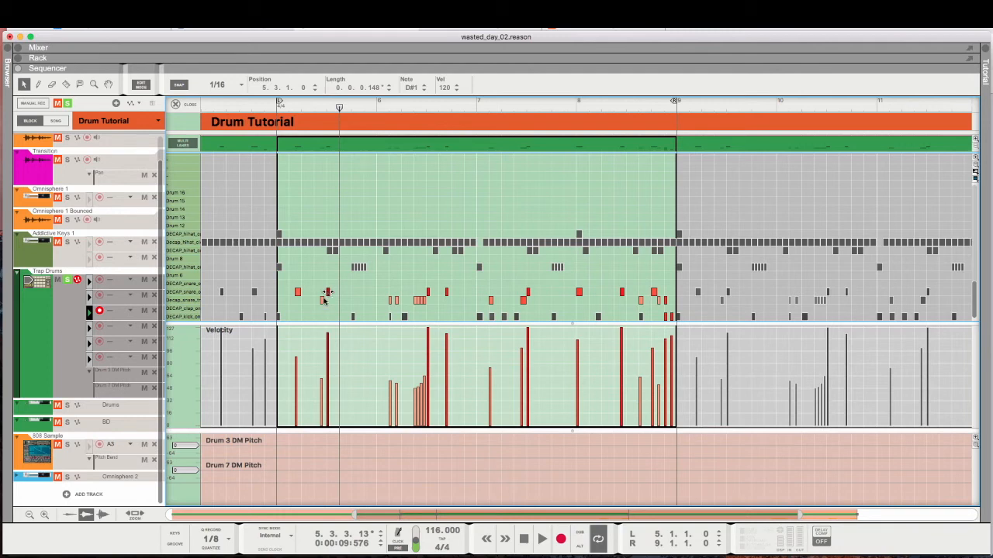
click(322, 301)
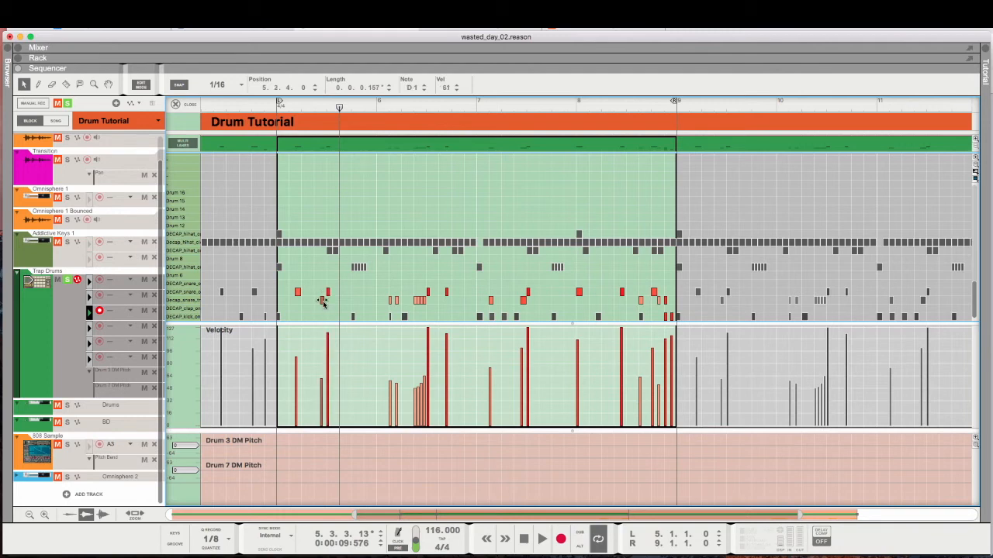
scroll(323, 304, right, 1)
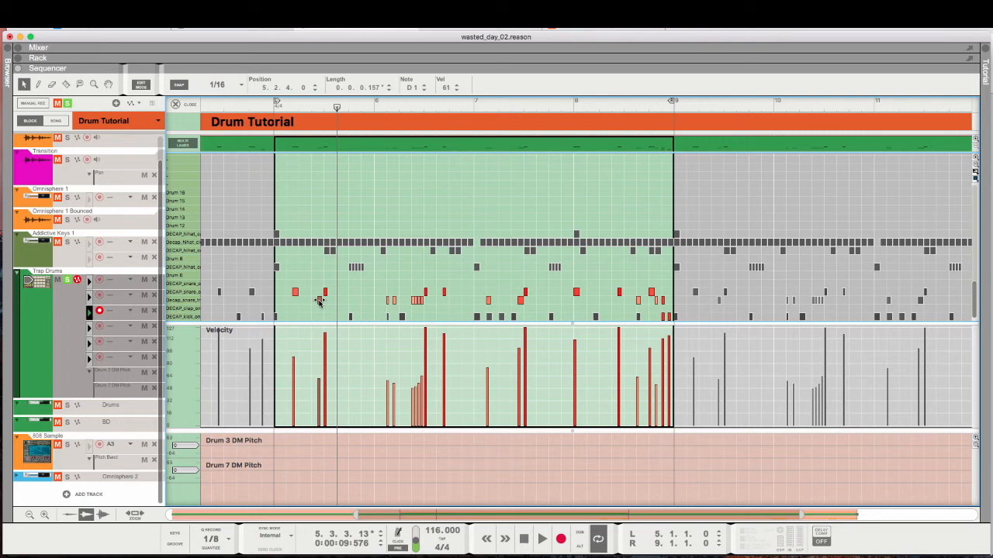
scroll(318, 302, right, 1)
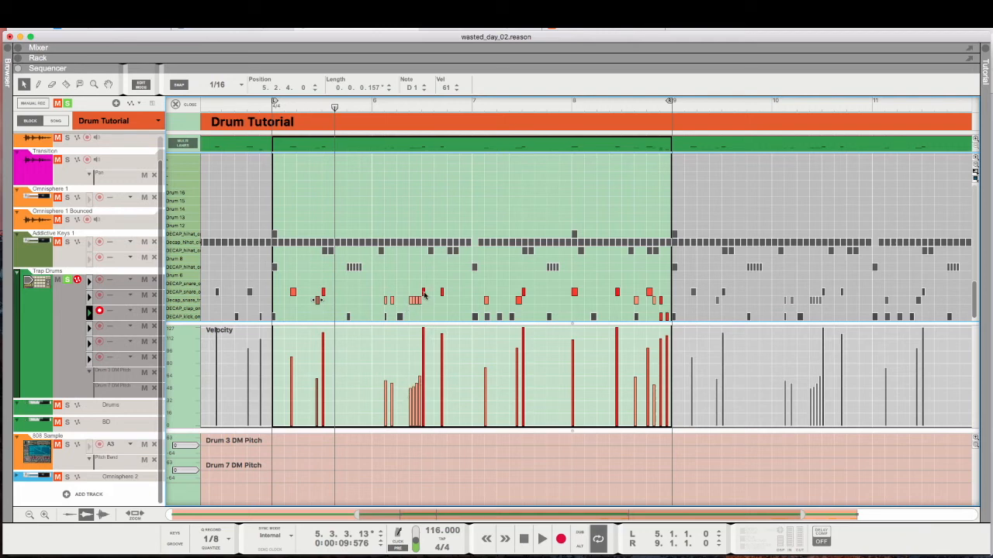
Step: Play the loop from bar 6 to hear the snare roll and the snare hits that follow it
click(371, 106)
key(space)
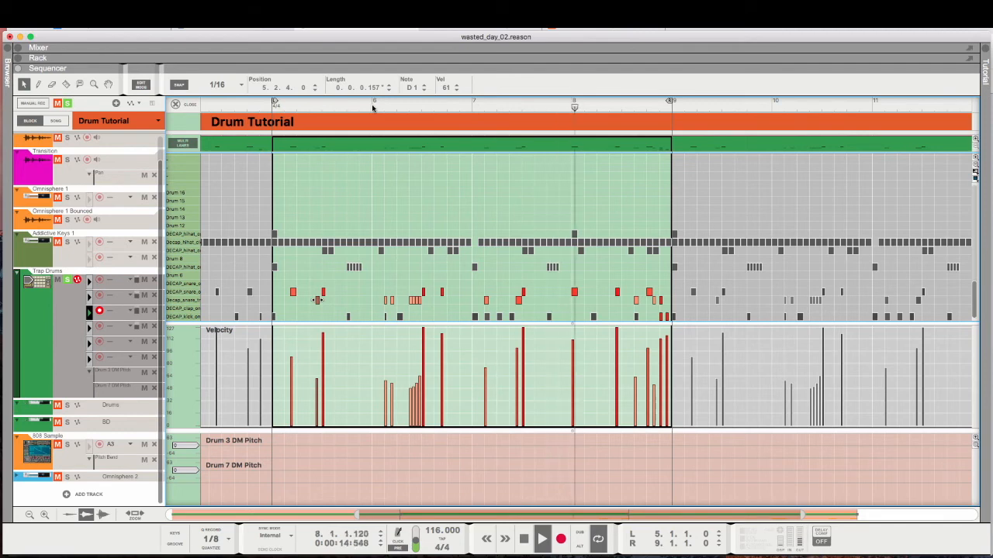
key(space)
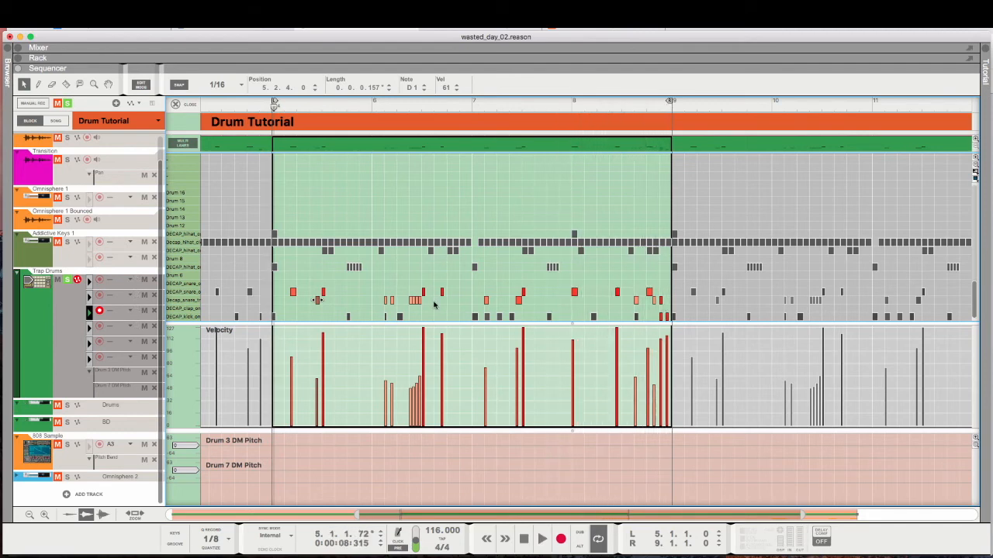
Step: Select the D#1 snare notes at 5.1.4 and 5.3.1 in turn and play the loop to hear them in context
click(293, 292)
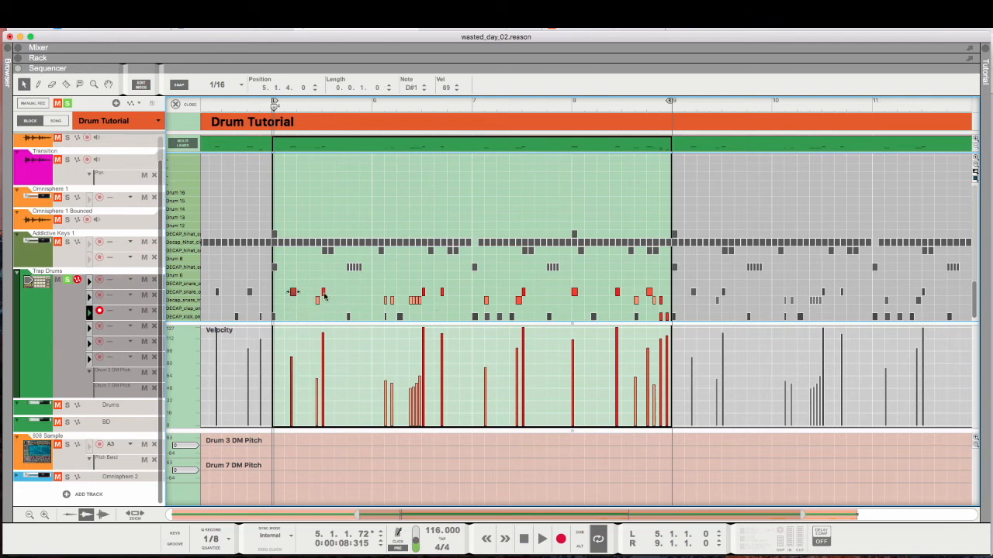
click(324, 293)
click(294, 293)
click(294, 293)
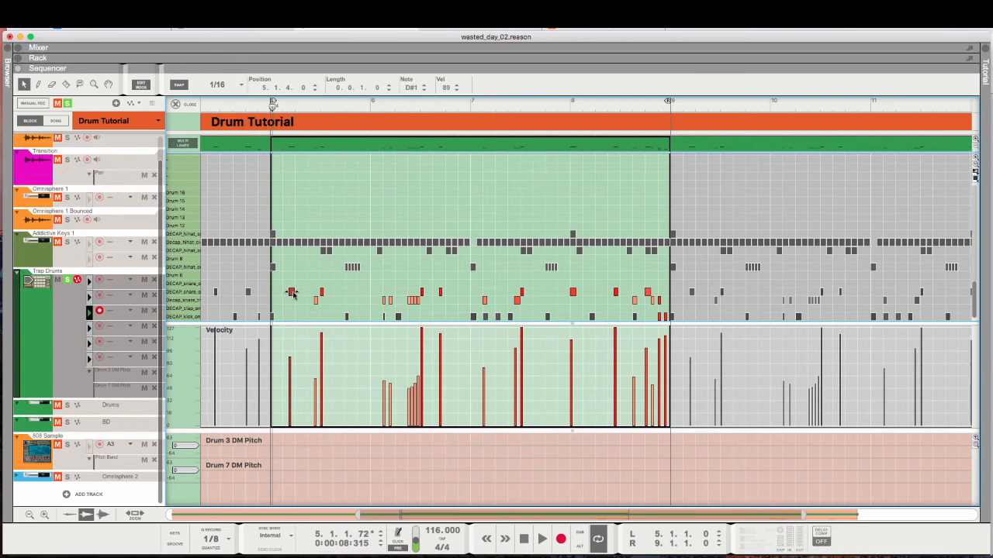
key(space)
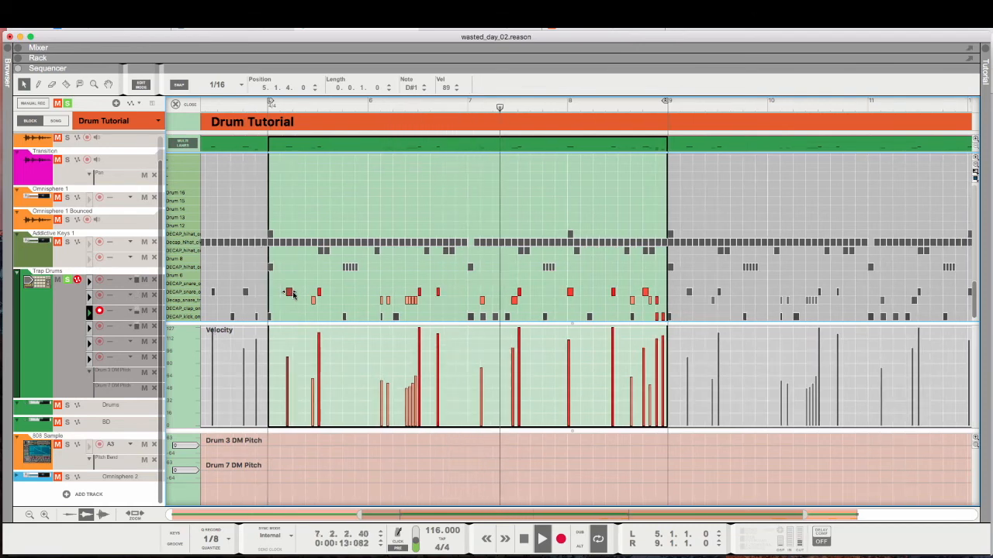
key(space)
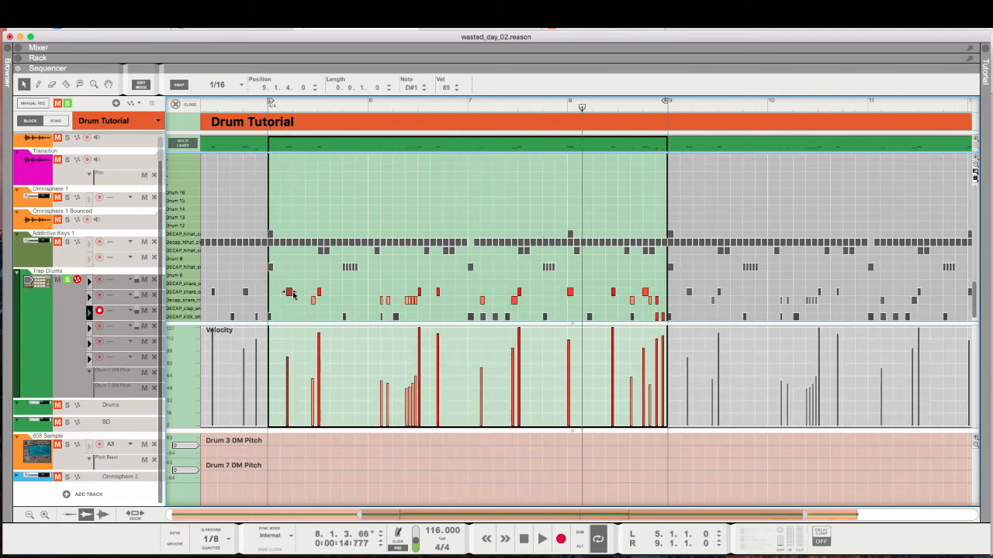
Step: Compare the snare notes at 5.3.1, 5.2.4 and 5.1.4 by selecting each one in turn
click(318, 293)
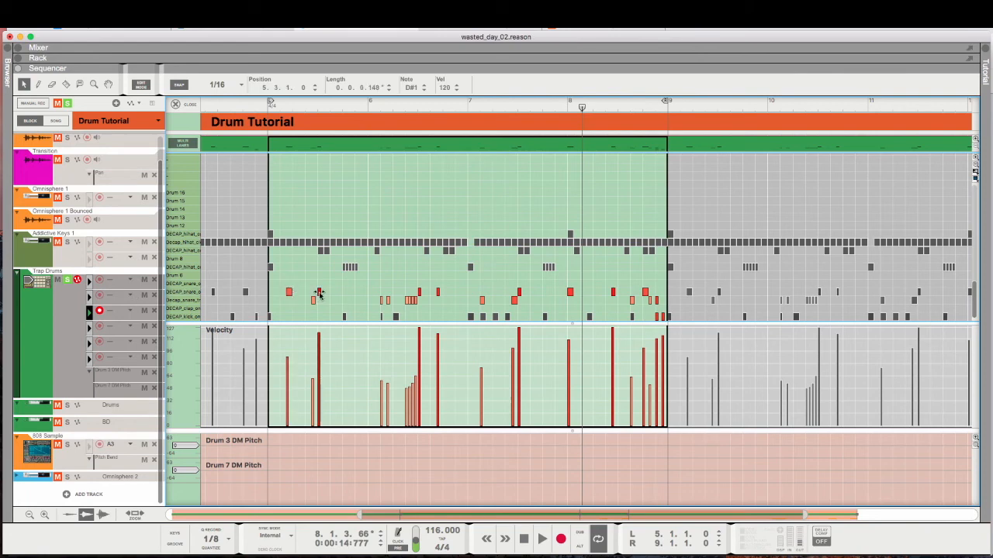
click(311, 301)
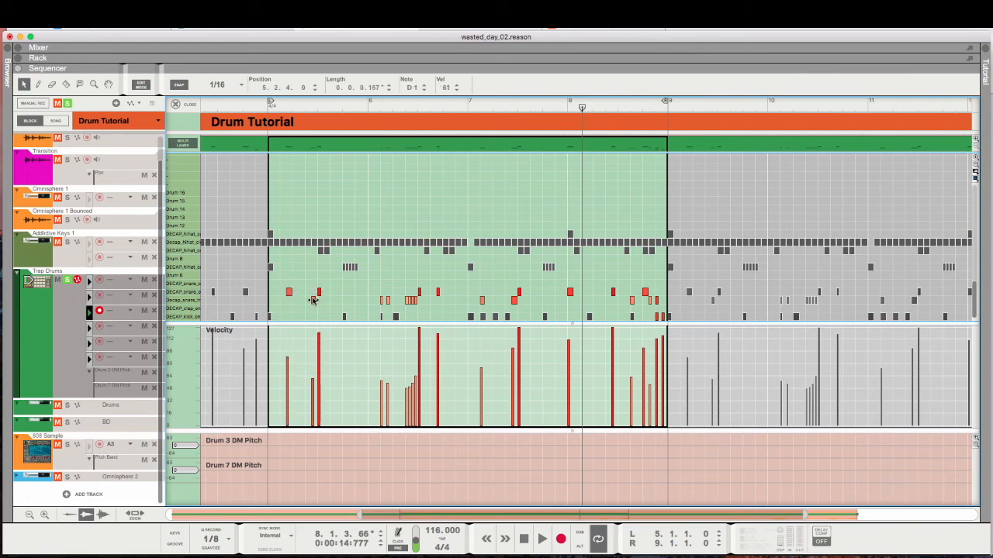
click(289, 292)
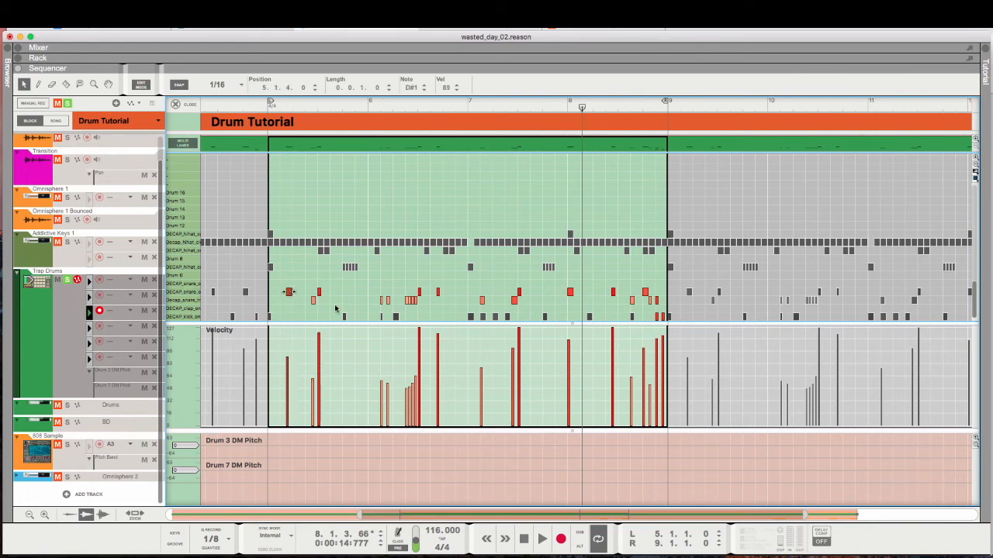
Step: Select the G#1 hi-hat note at 5.3.1 and examine the hi-hat pattern in bars 5 to 8
scroll(335, 309, right, 3)
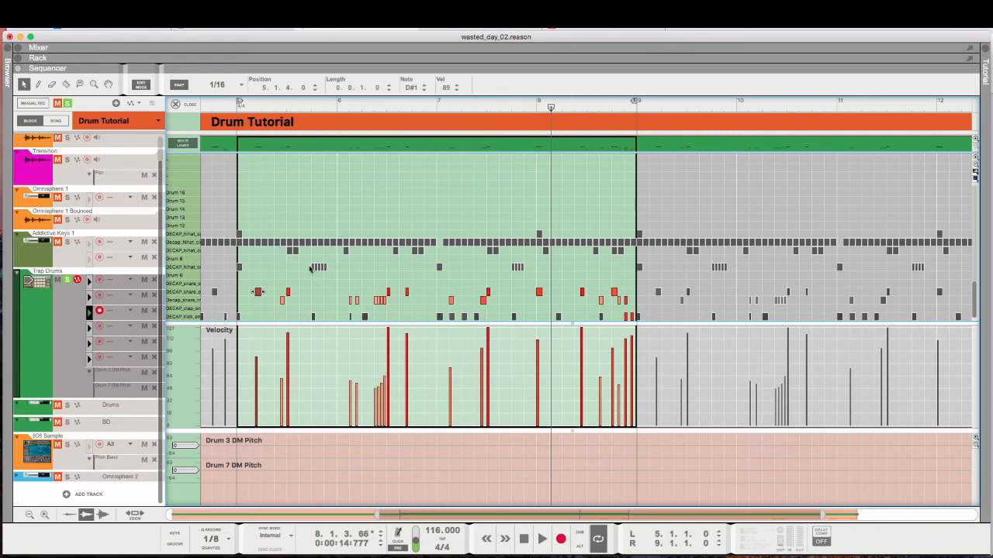
click(289, 251)
double_click(292, 252)
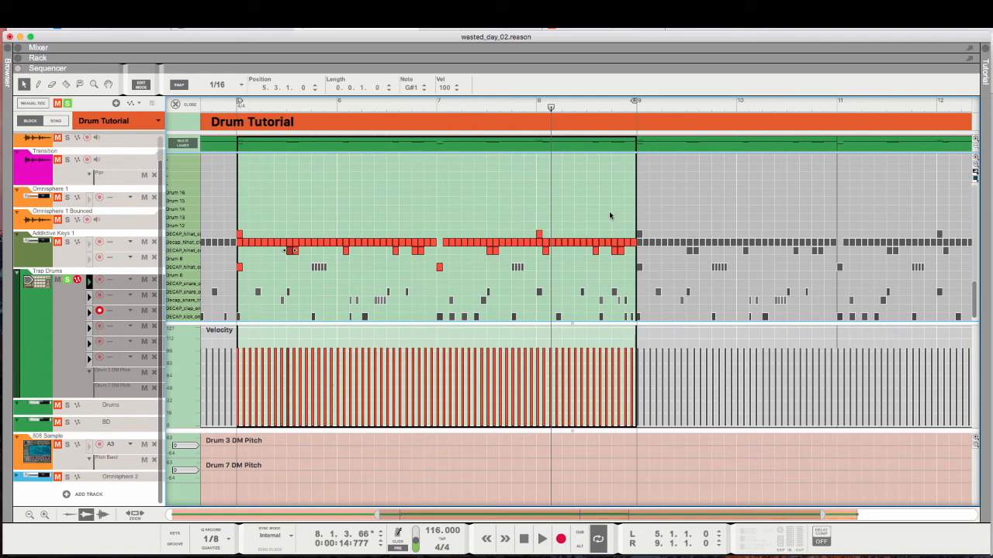
Step: Reveal the rack above the sequencer and open the ShaperBox effect on the Hi Hats channel
drag(618, 69, 616, 316)
scroll(580, 167, down, 12)
scroll(578, 157, down, 5)
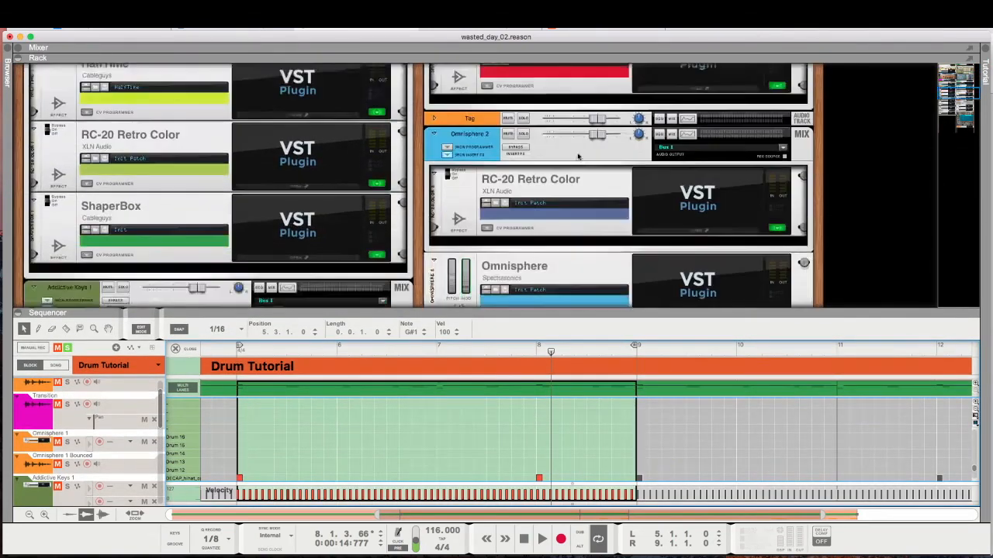
scroll(667, 194, up, 3)
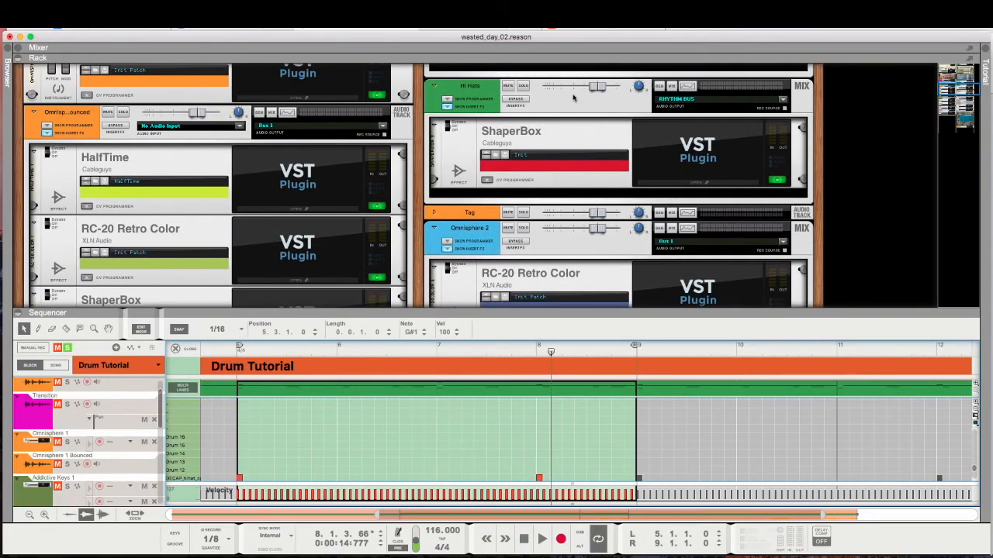
click(653, 184)
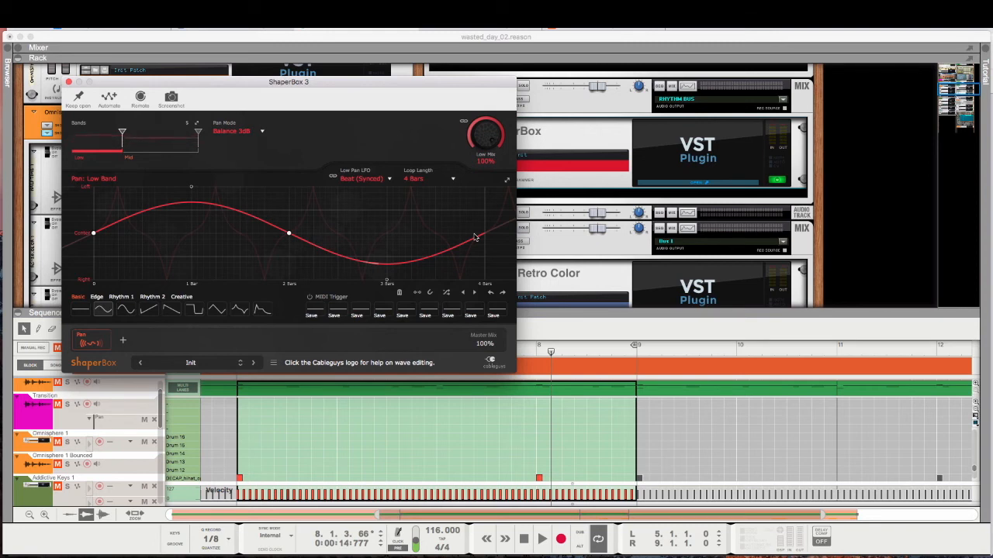
Step: Play the loop to hear ShaperBox's 4-bar pan curve on the hi-hats, and close the plugin window
key(space)
key(space)
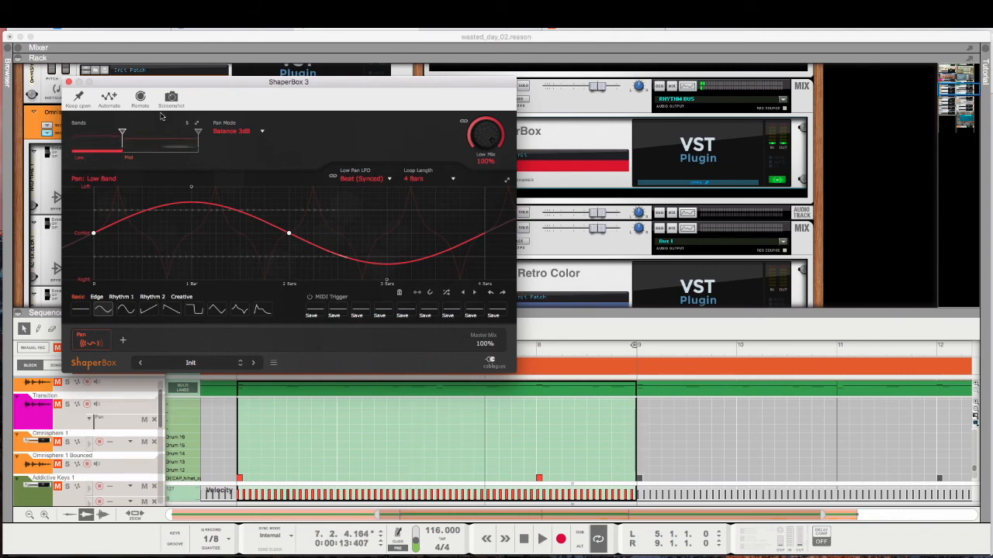
click(68, 82)
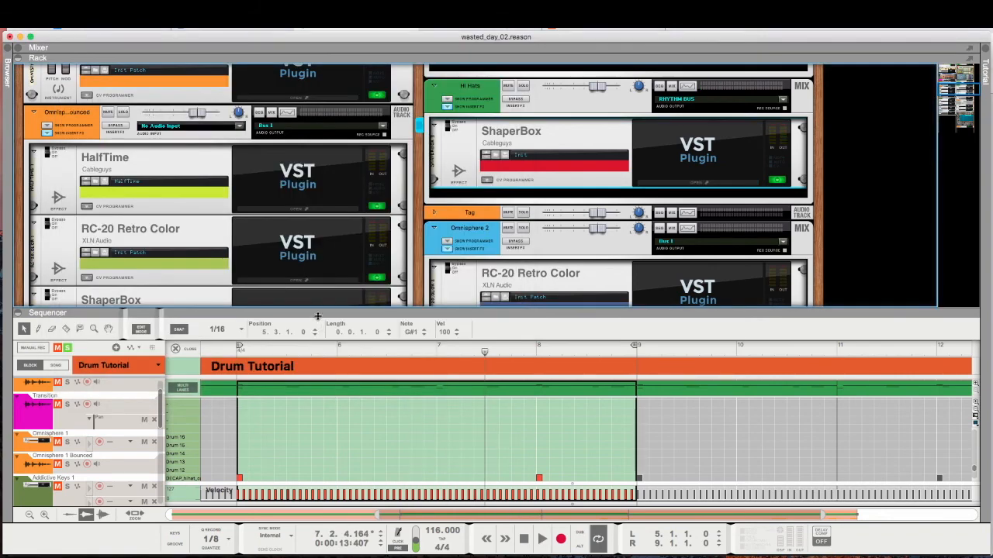
Step: Enlarge the sequencer over the rack and select the G#1 hi-hat note at 6.1.2
drag(318, 313, 322, 109)
drag(323, 118, 325, 150)
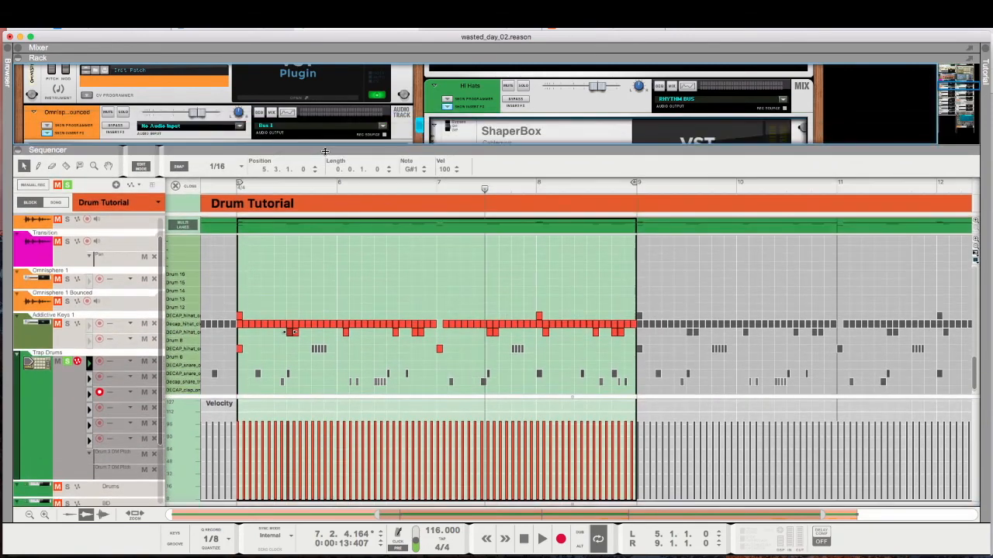
click(297, 333)
click(346, 333)
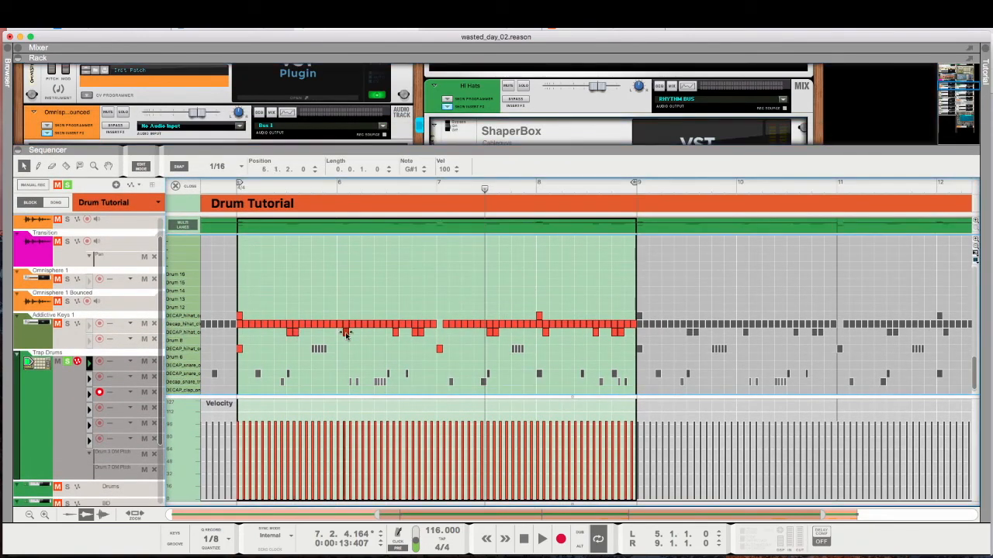
Step: Return to the full arrangement view and set the loop from bar 1 to bar 13 with the playhead at bar 1
click(187, 190)
drag(292, 155, 292, 71)
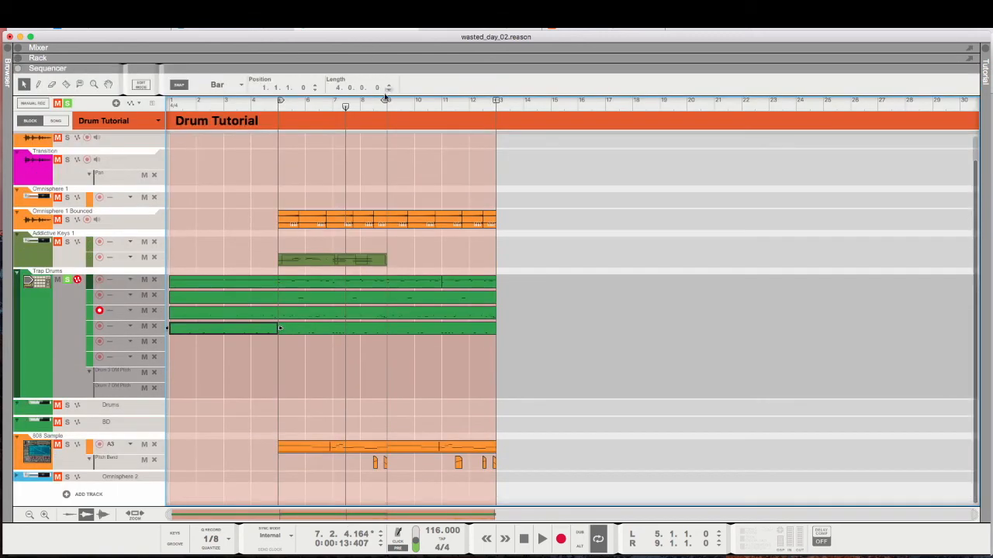
drag(388, 101, 492, 102)
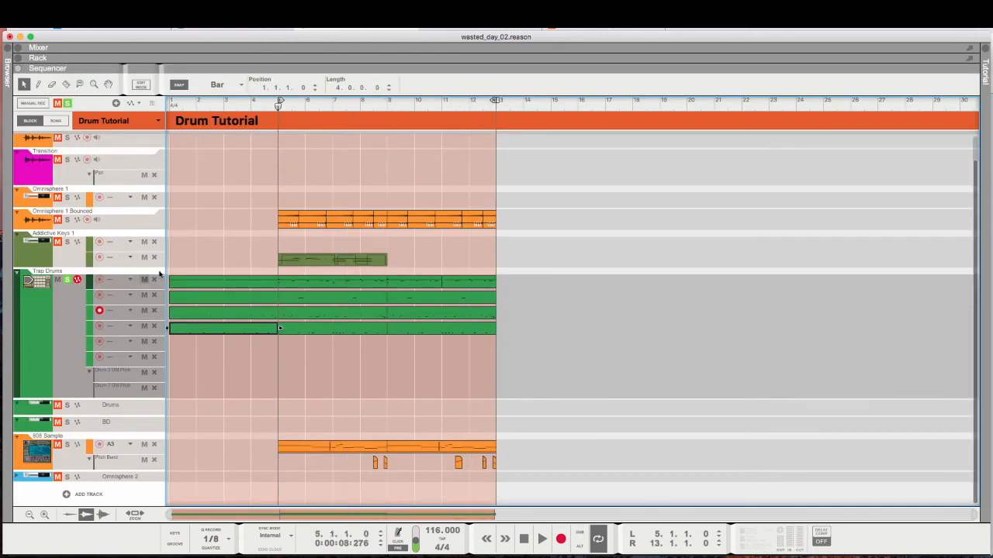
drag(280, 102, 170, 104)
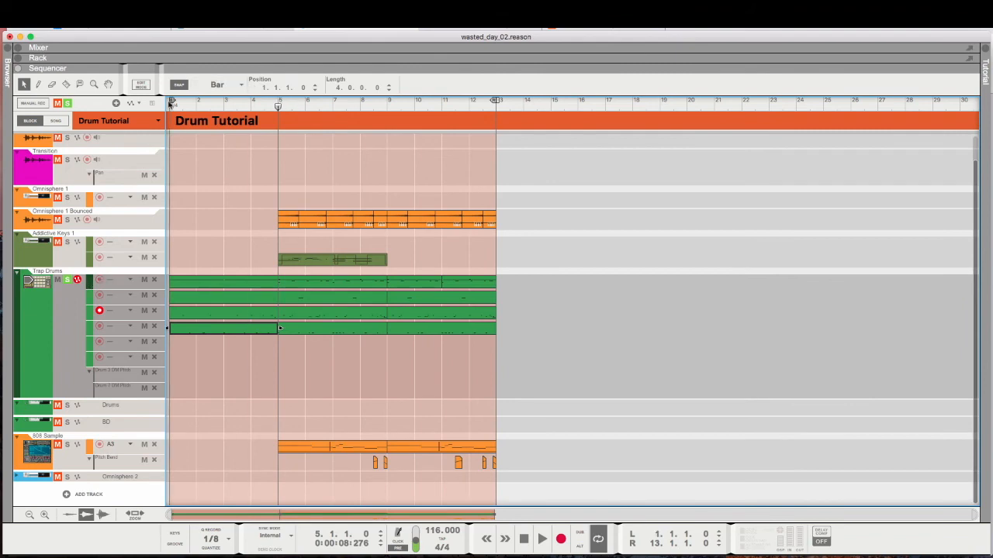
drag(278, 107, 166, 104)
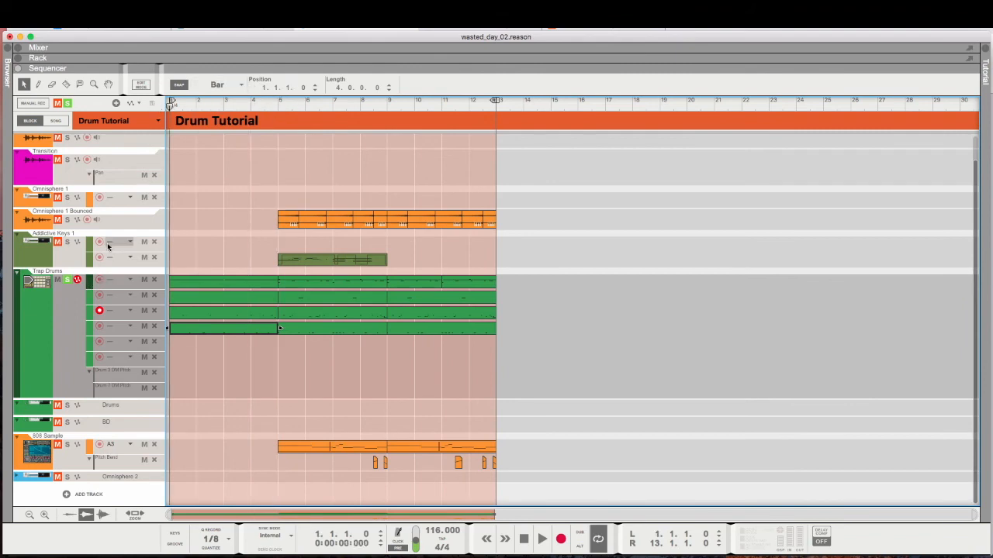
Step: Unsolo the Trap Drums track, unmute the other tracks except Omnisphere 2, and play the full beat from bar 1
click(67, 280)
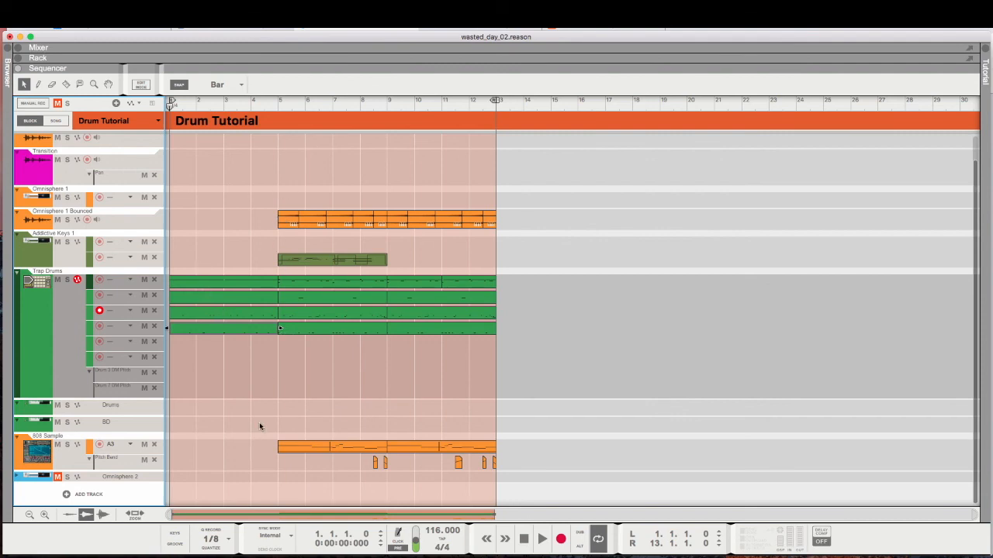
key(space)
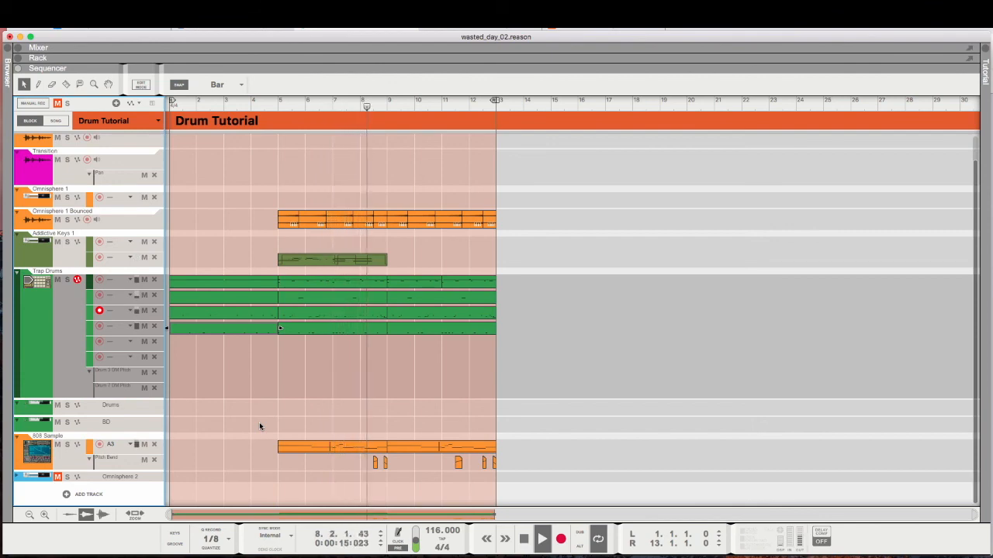
Step: Move the loop start to bar 5 while the full beat plays and clear the clip selection
drag(173, 102, 284, 108)
click(210, 408)
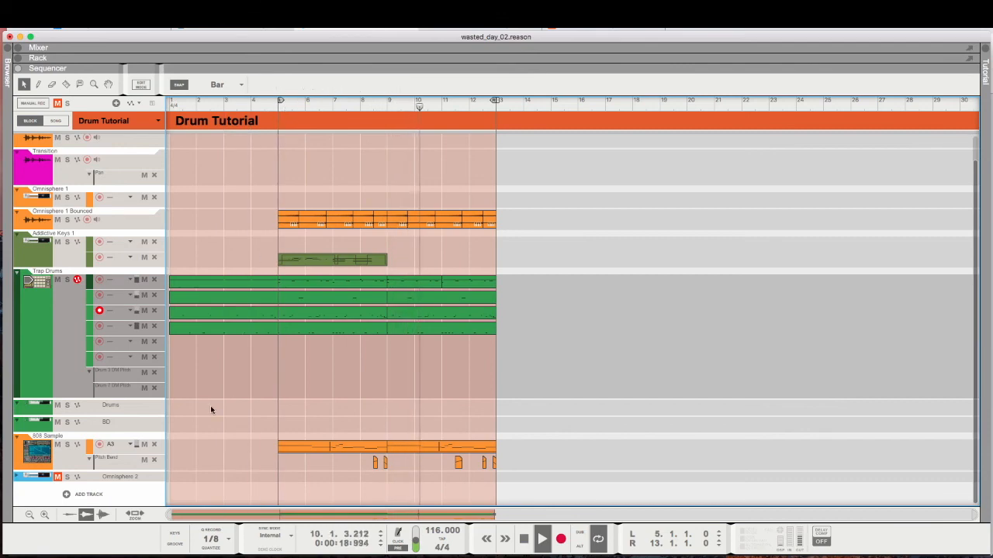